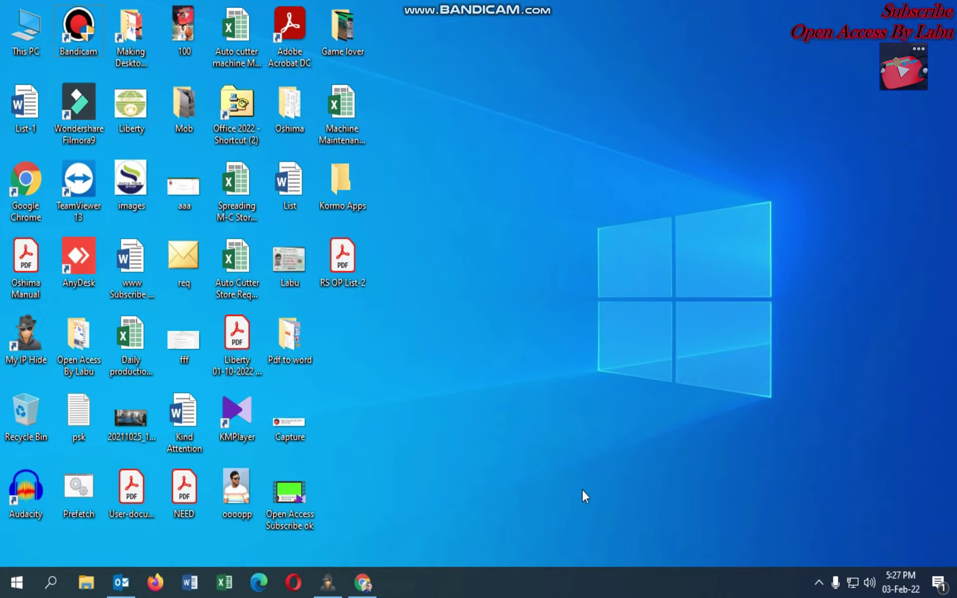
- Open Task Manager and show the list of programs that run at startup
right_click(537, 581)
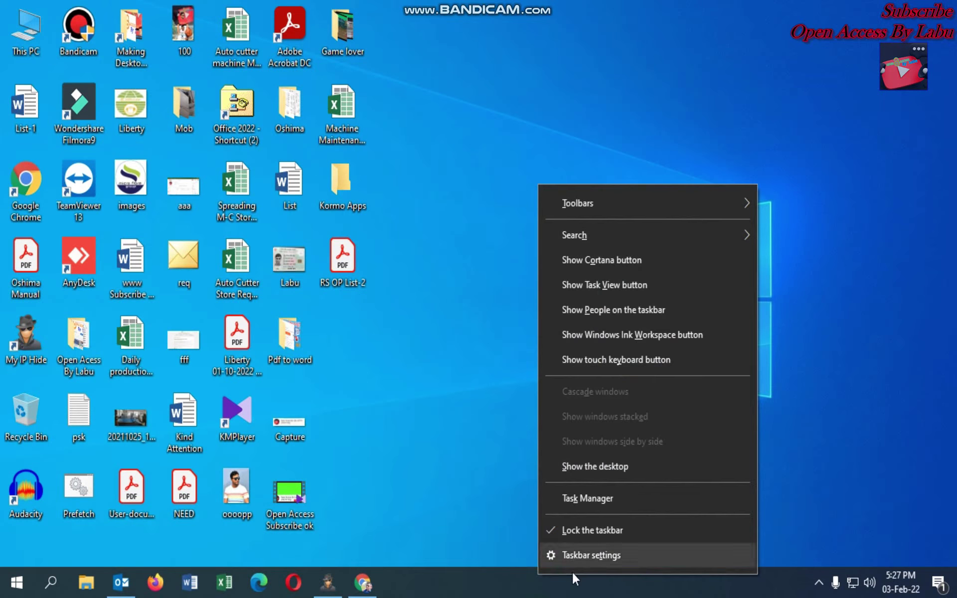
right_click(487, 584)
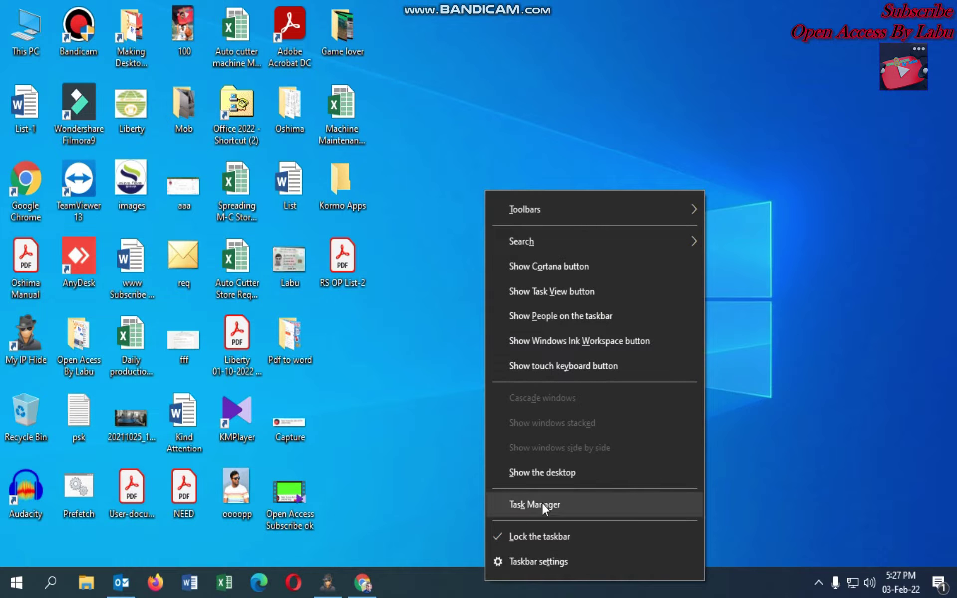
click(565, 503)
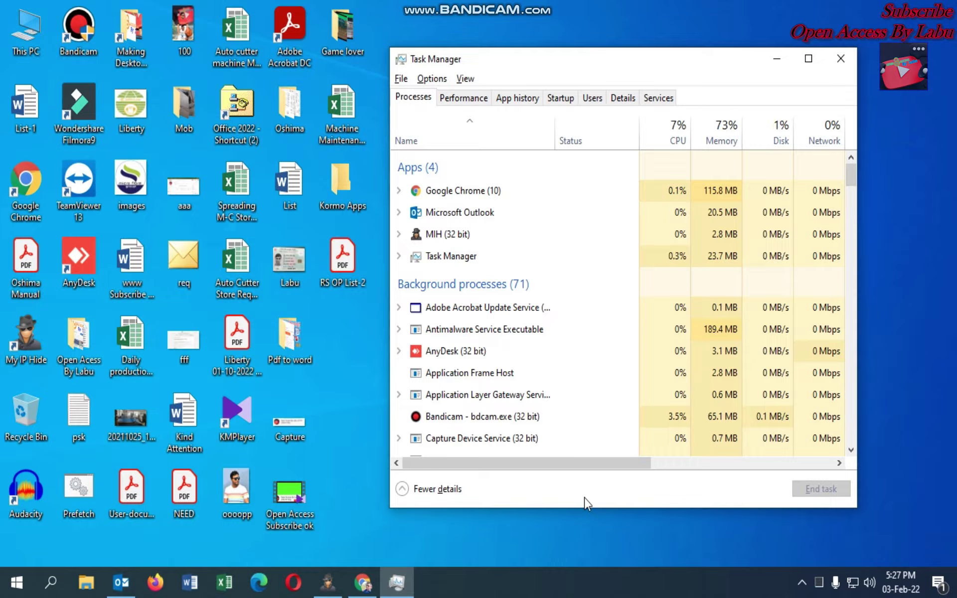
click(560, 99)
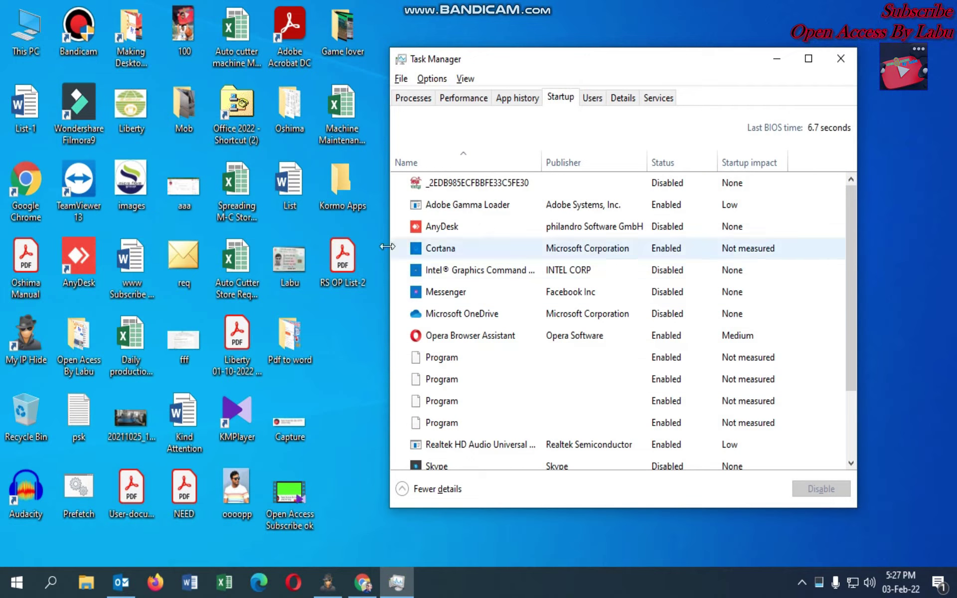
- Check the startup options of AnyDesk and disable Cortana at startup
click(465, 227)
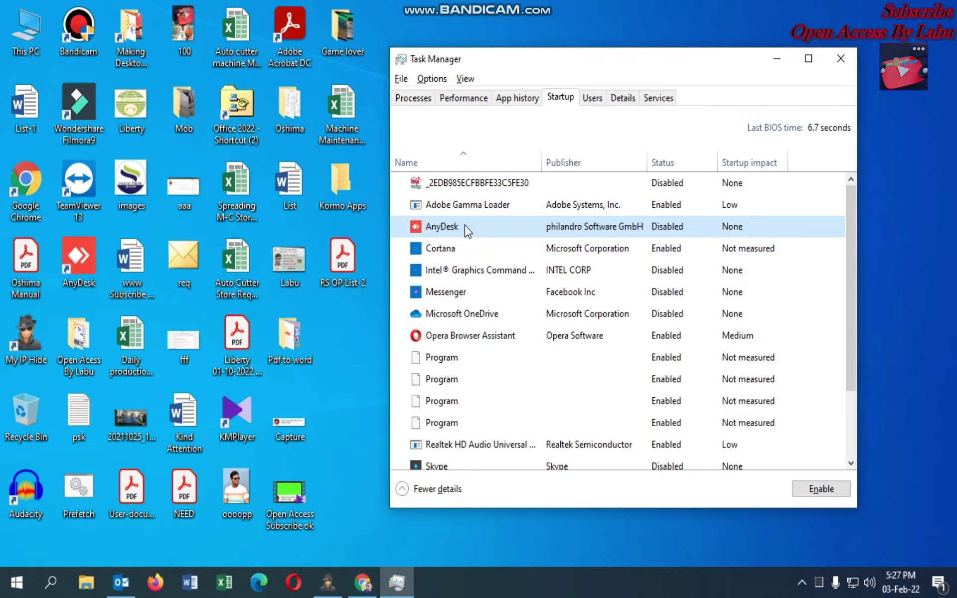
right_click(465, 227)
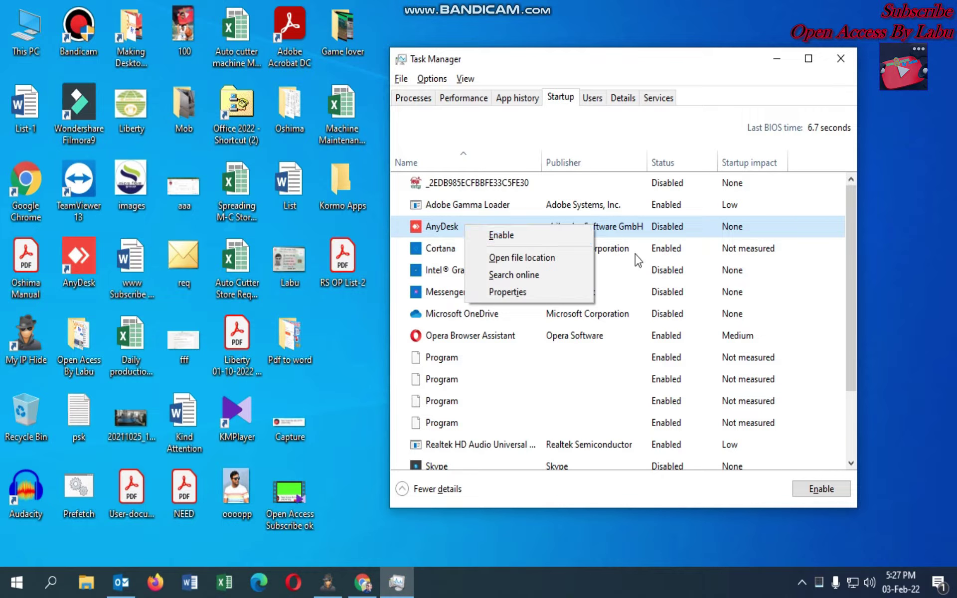
click(428, 253)
right_click(428, 252)
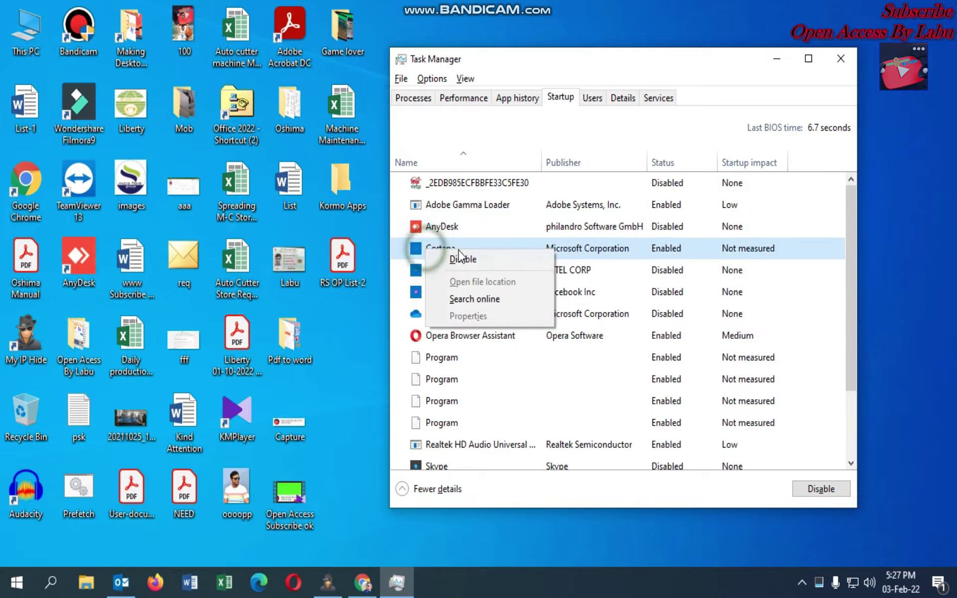
click(511, 261)
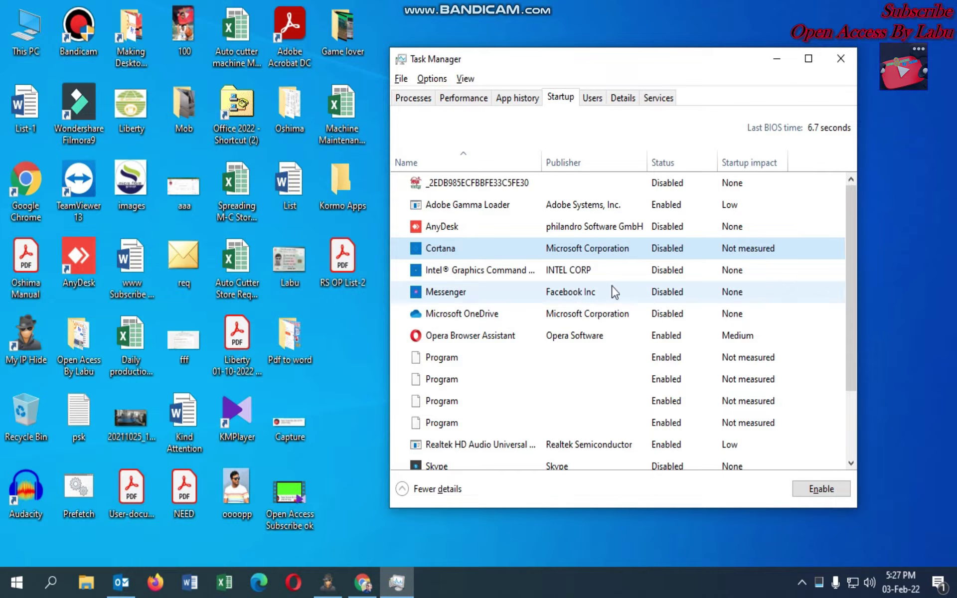
- Check the startup options of Messenger, disable Opera Browser Assistant at startup, and return to the desktop
right_click(450, 292)
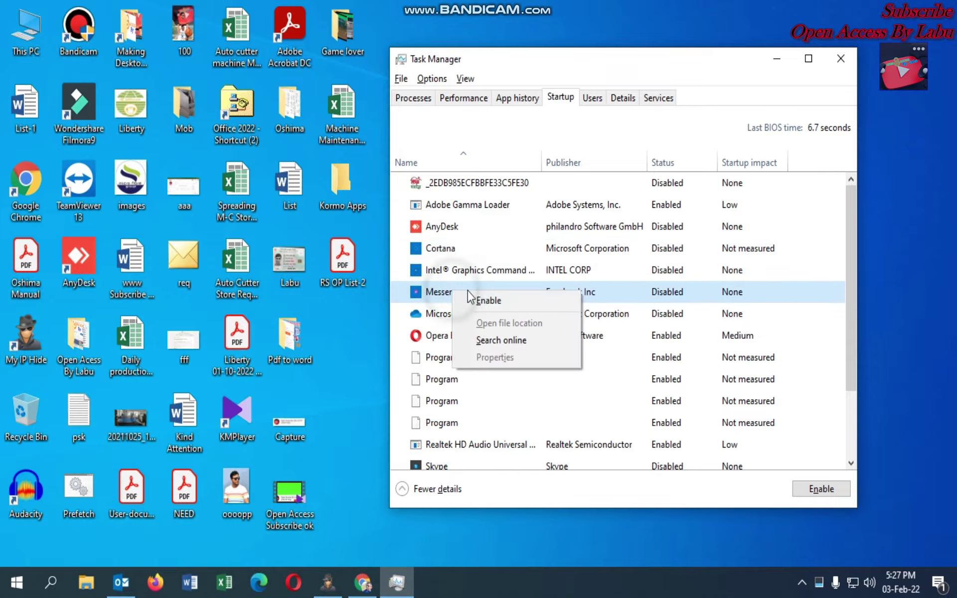
click(630, 397)
right_click(487, 340)
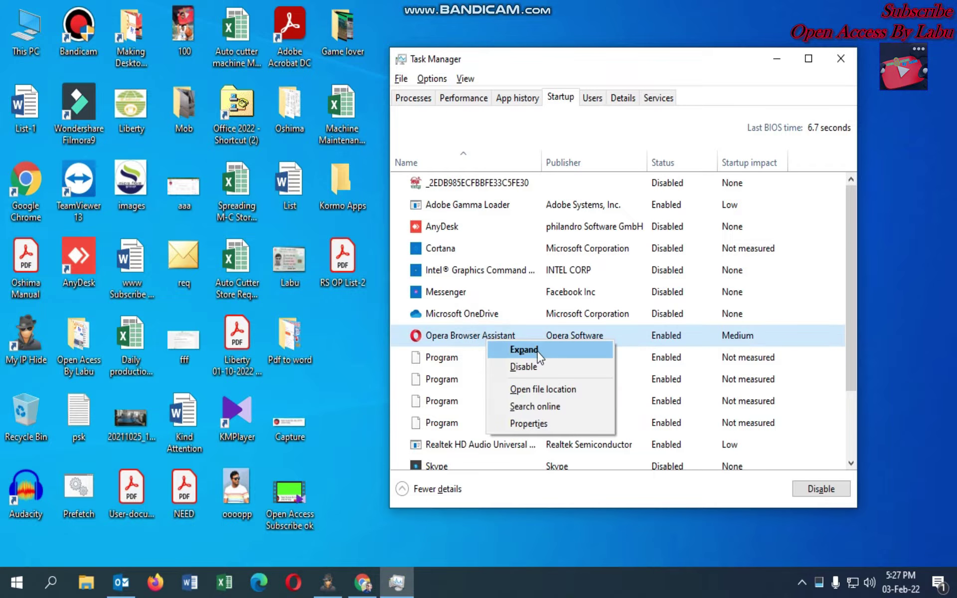
click(539, 369)
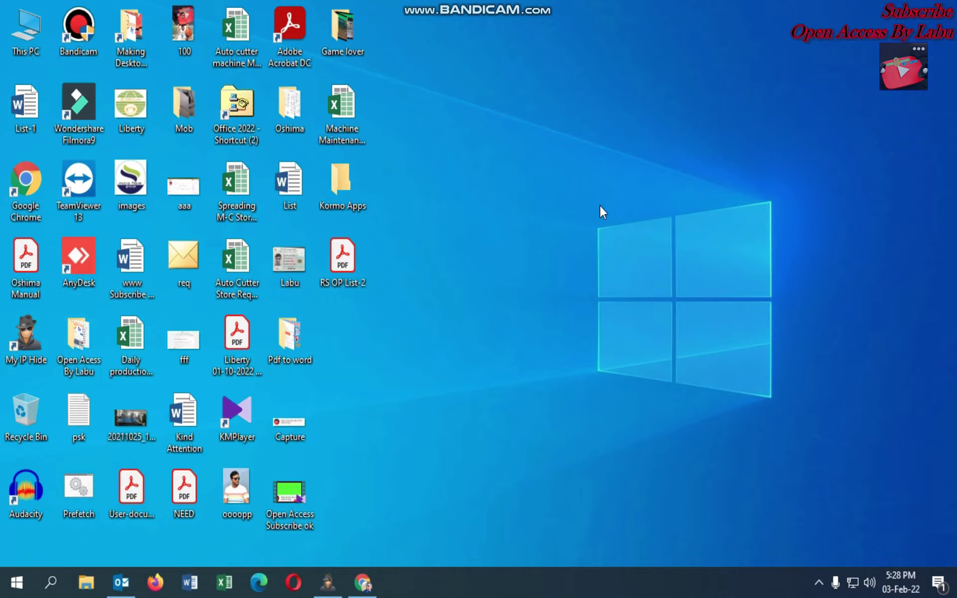
click(572, 154)
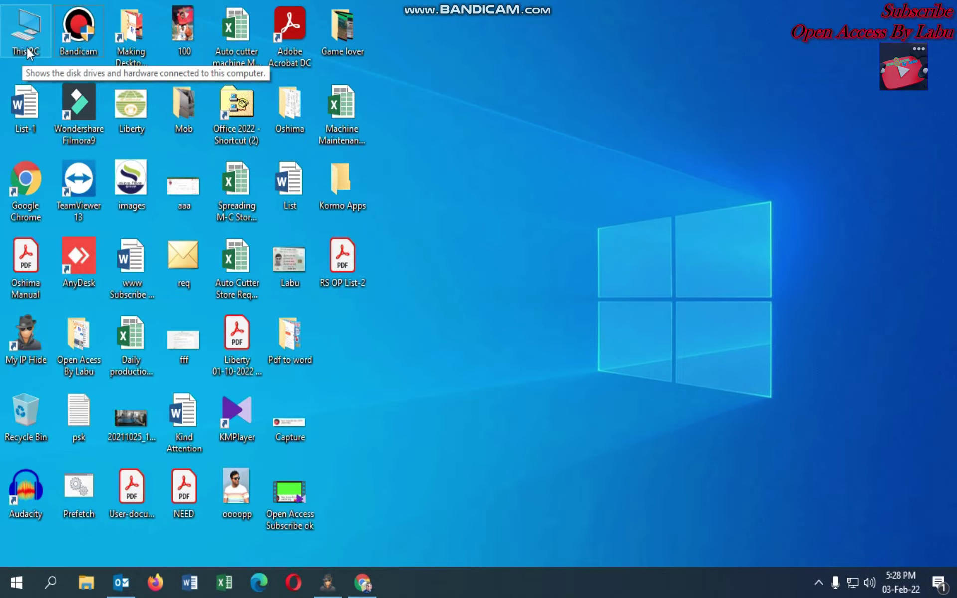
- Open Computer Management for This PC and show the Services list under Services and Applications
right_click(26, 34)
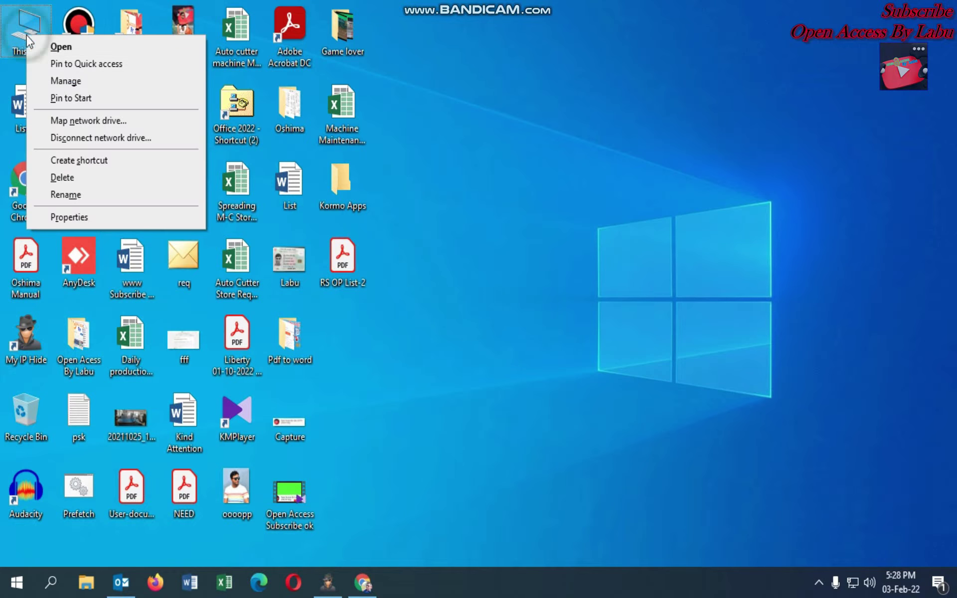
click(85, 80)
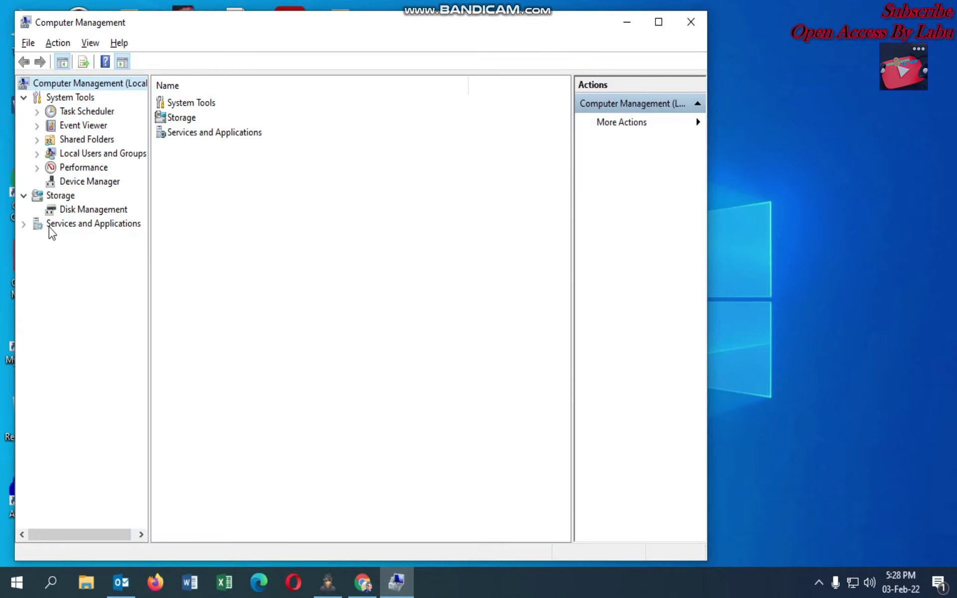
click(24, 225)
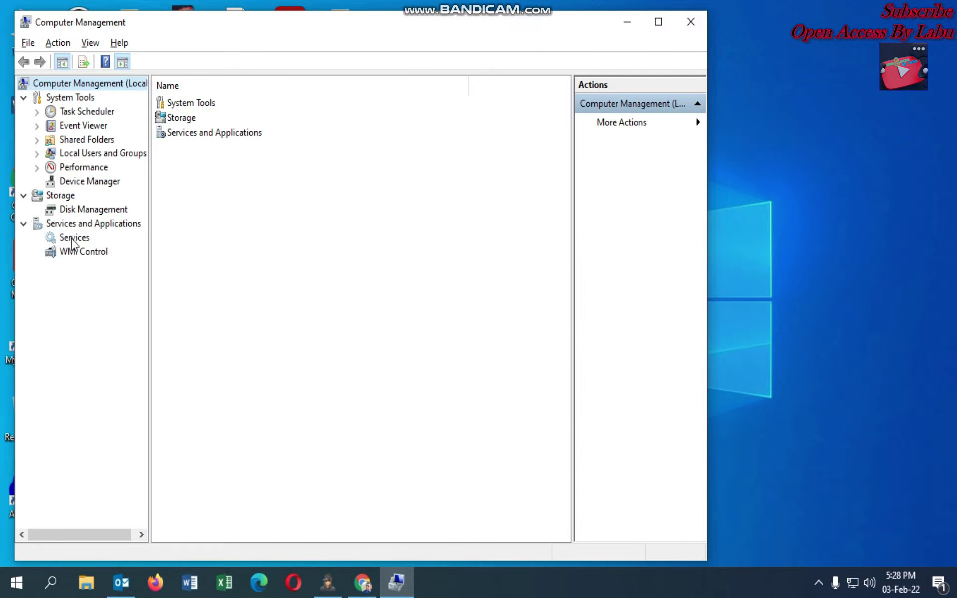
click(73, 239)
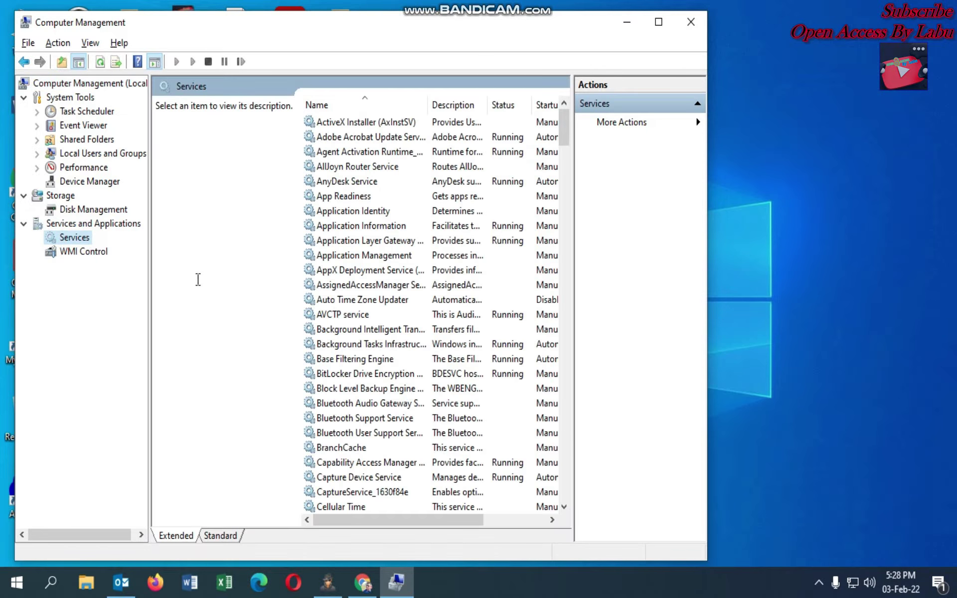
- Find the Windows Update service in the list and open its properties
scroll(357, 338, down, 16)
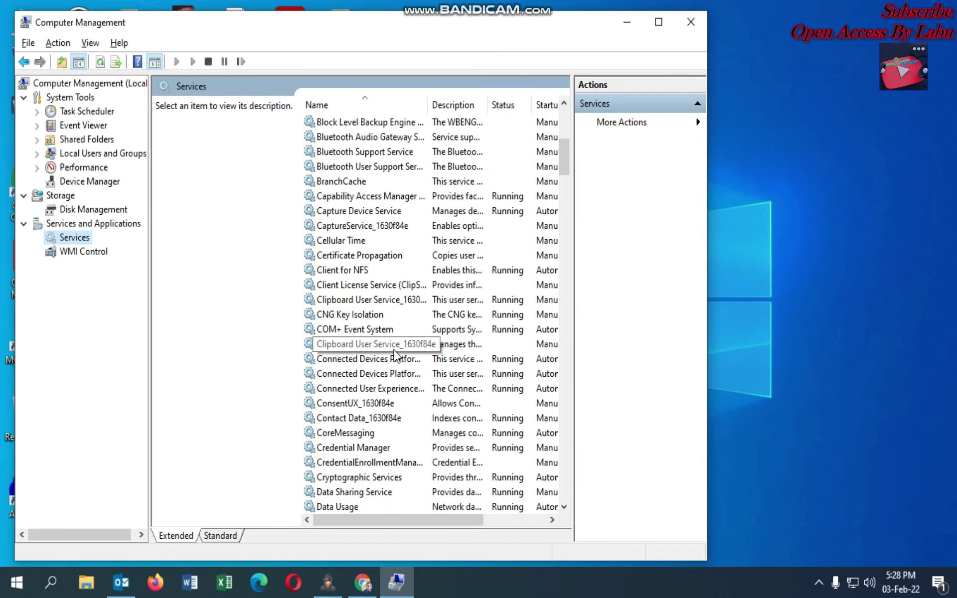
scroll(402, 355, down, 20)
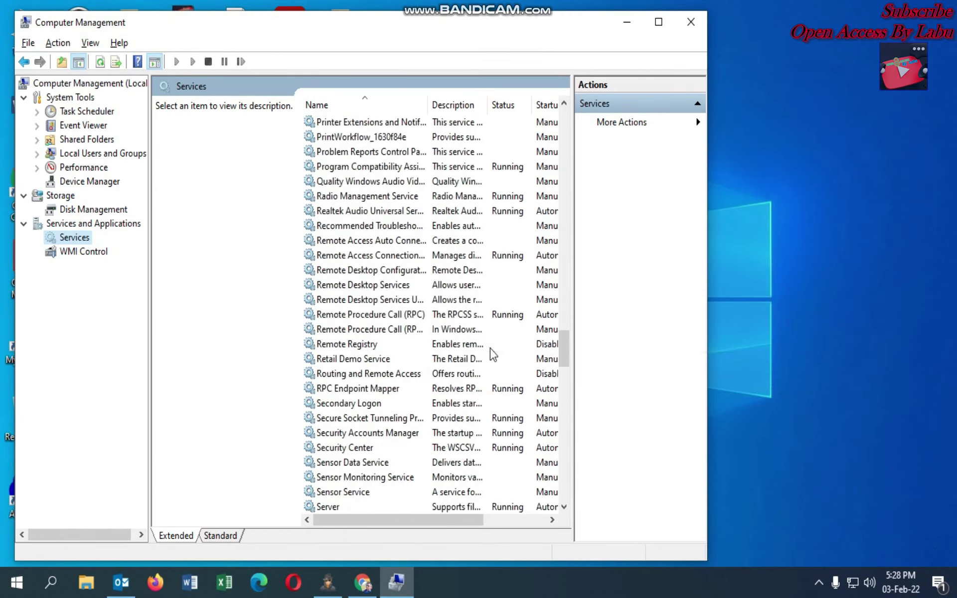
scroll(381, 382, down, 20)
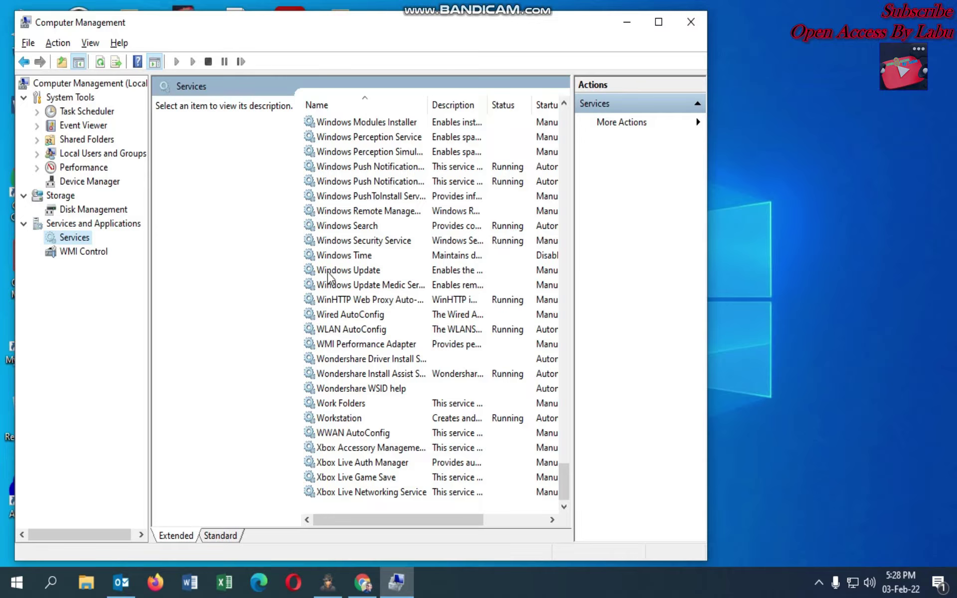
click(350, 256)
click(352, 270)
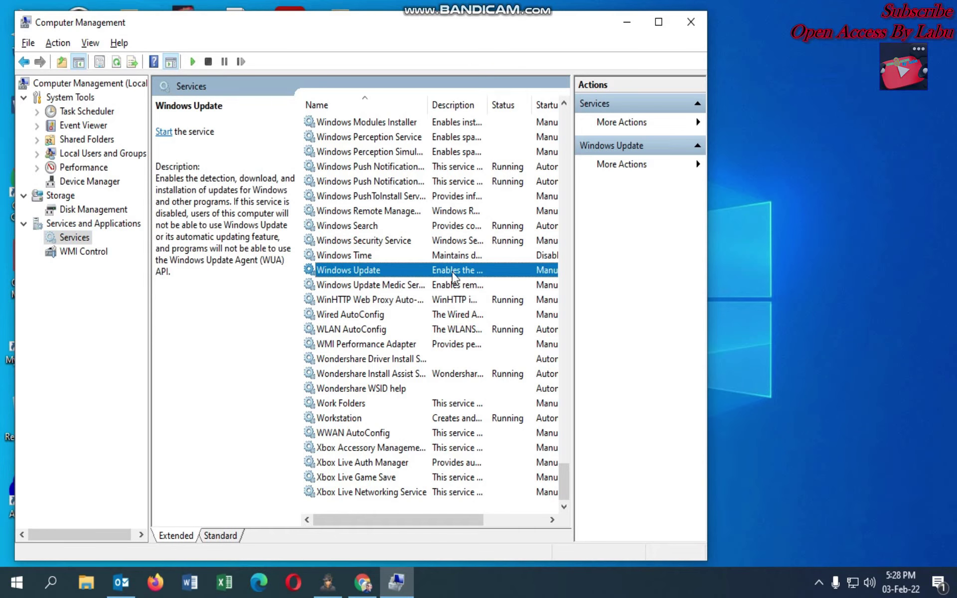
right_click(387, 271)
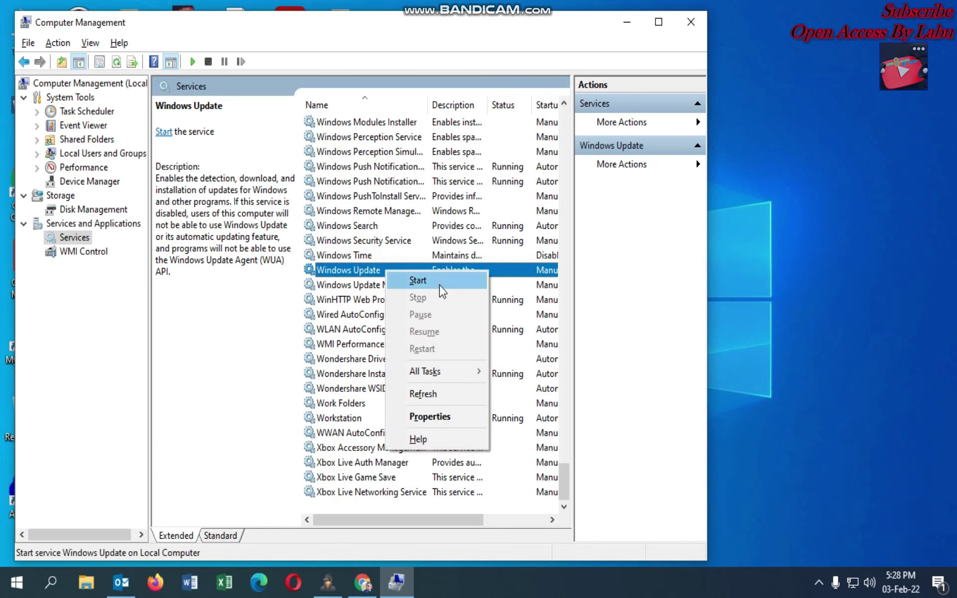
right_click(355, 273)
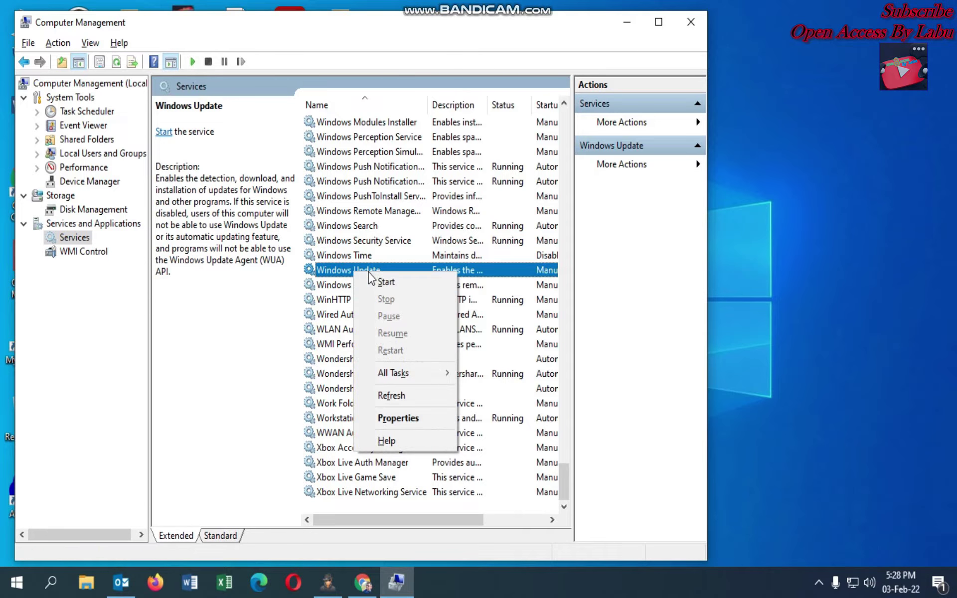
click(428, 422)
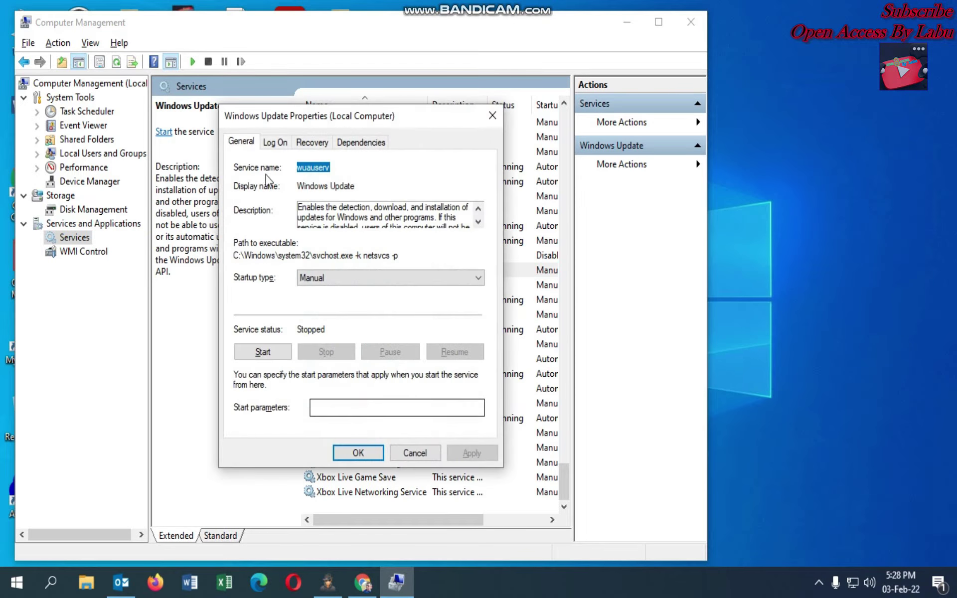
- Set the Windows Update service's startup type to Disabled and apply the change
click(327, 278)
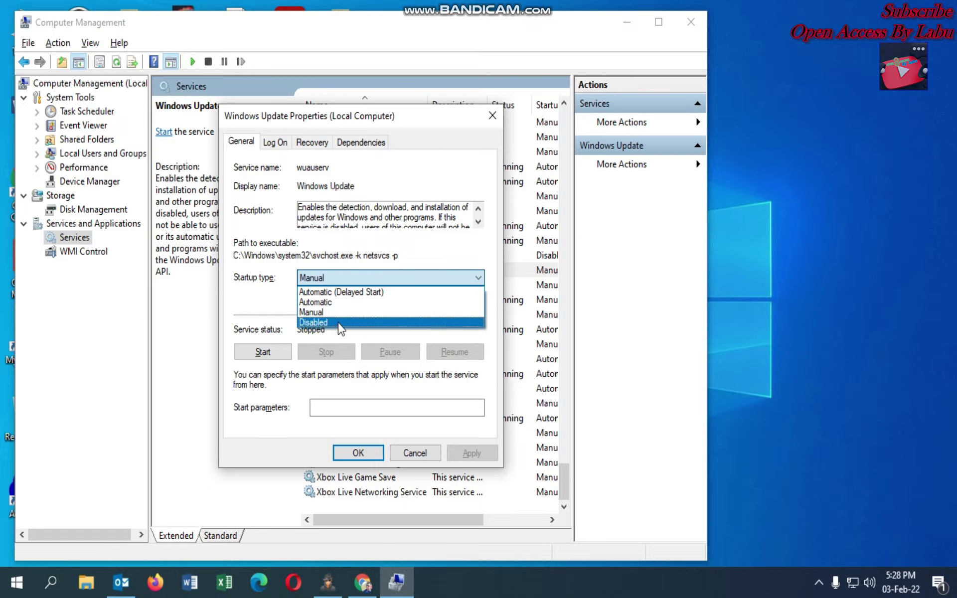
click(352, 326)
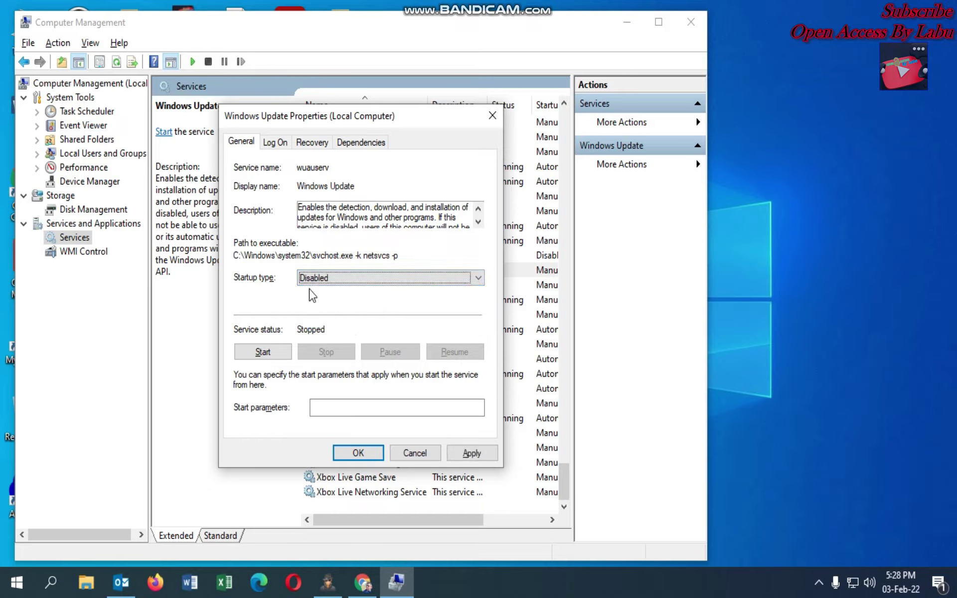
click(472, 454)
click(357, 453)
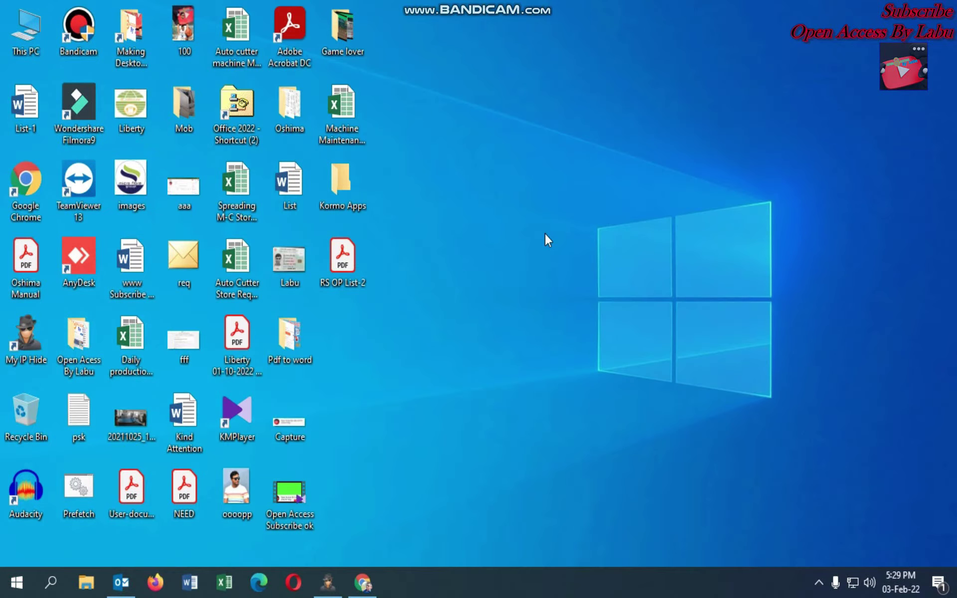
- Open the Windows Temp folder on the C: drive with the Run command temp
right_click(468, 219)
click(525, 263)
key(super+r)
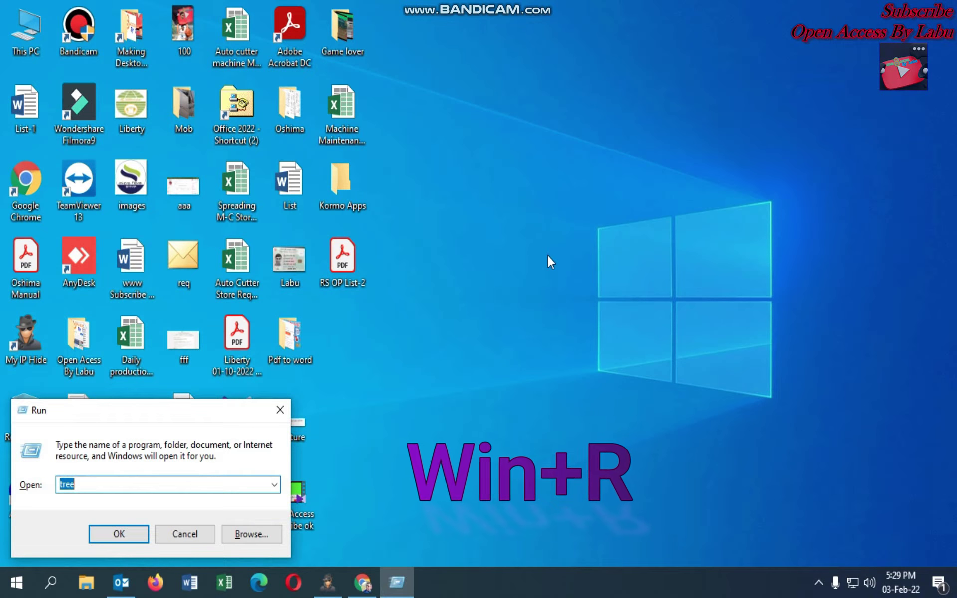
text(t)
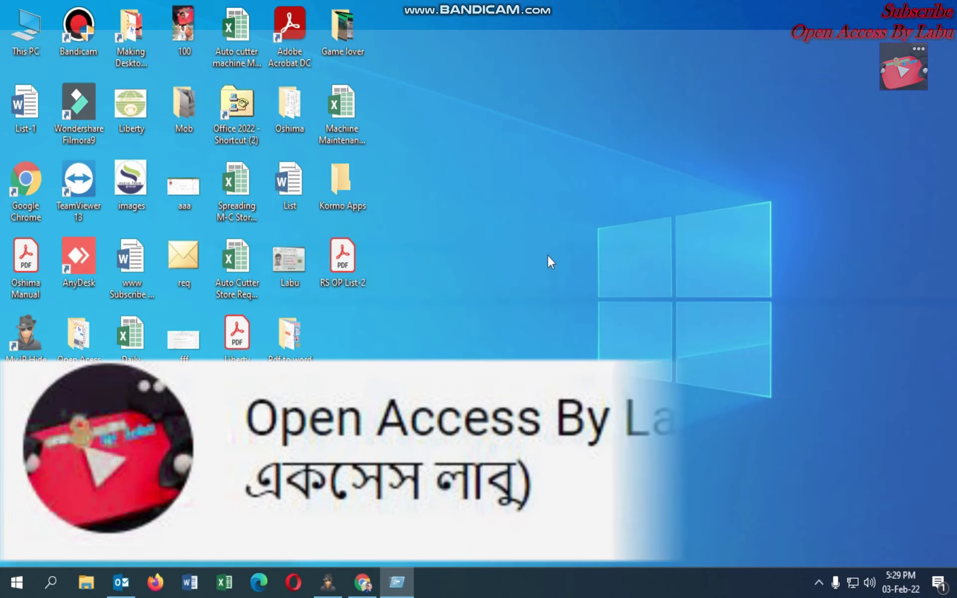
key(Return)
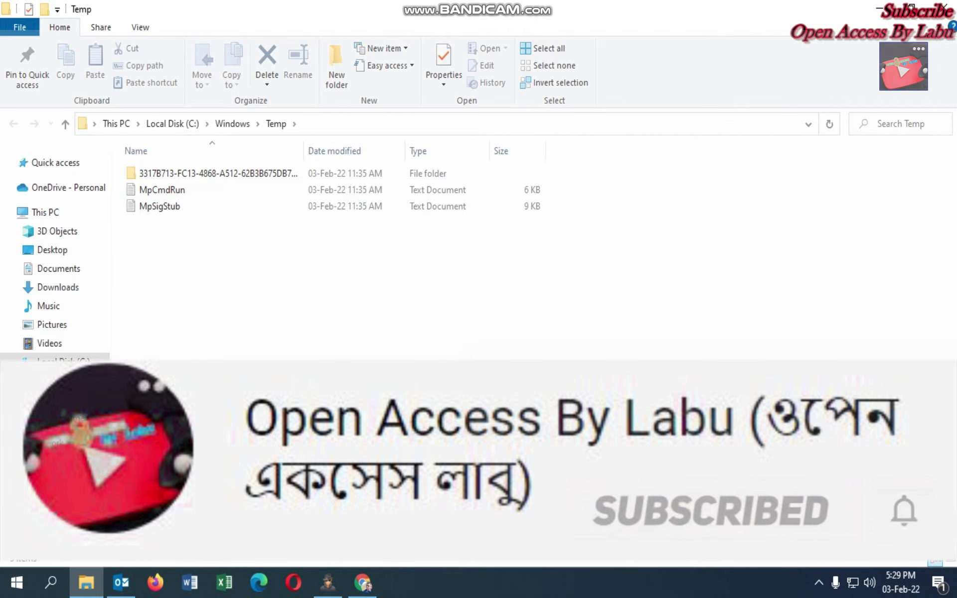
- Delete all items in the Windows Temp folder and close its window
key(ctrl+a)
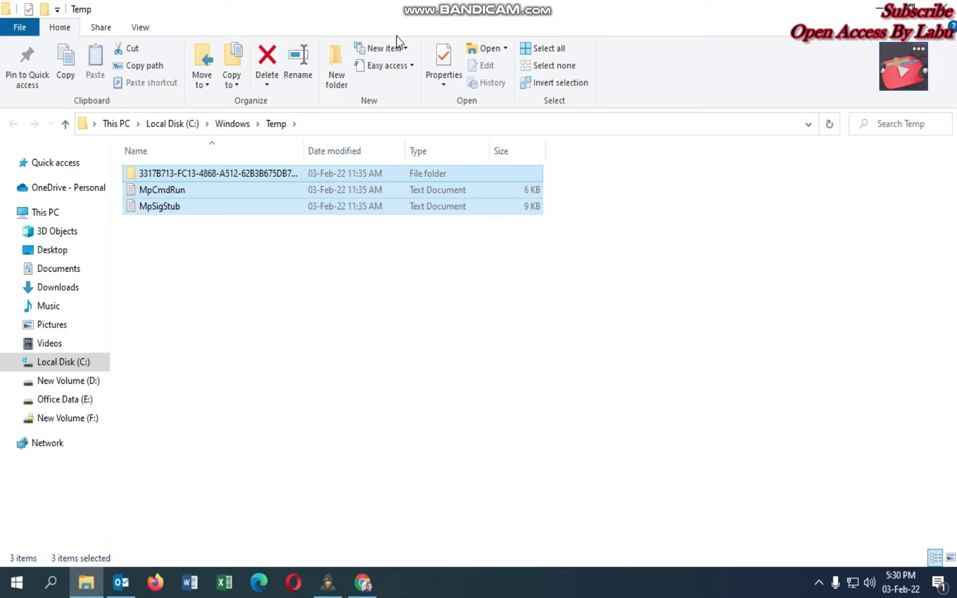
click(267, 62)
key(alt+F4)
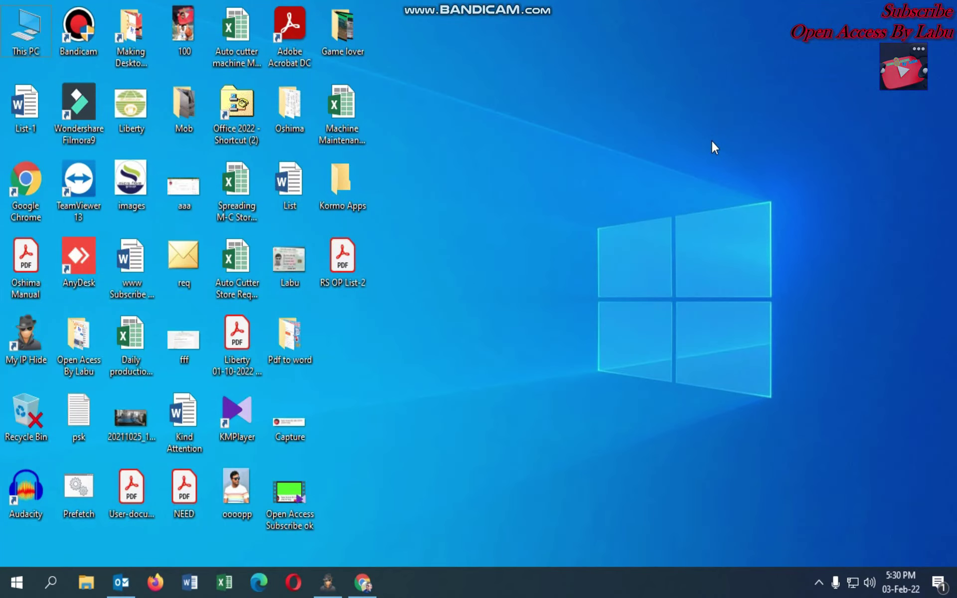
- Open the user's local Temp folder with the Run command %temp%
key(super+r)
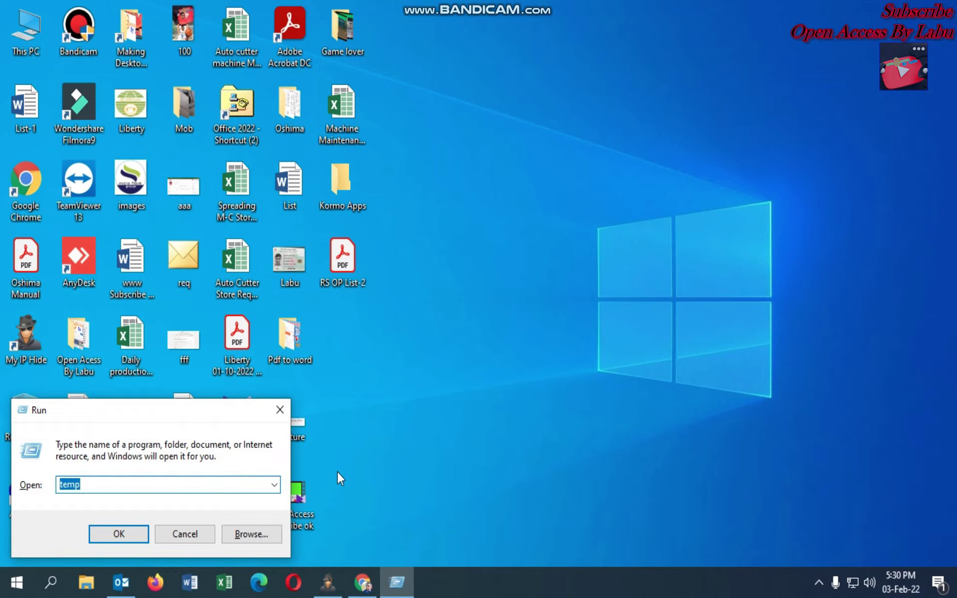
text(%)
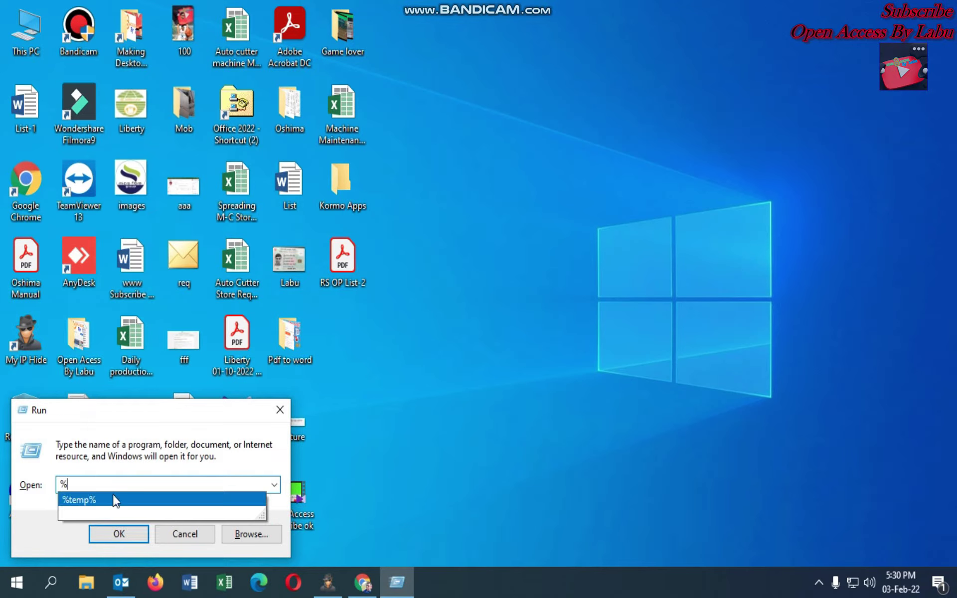
click(148, 550)
click(126, 538)
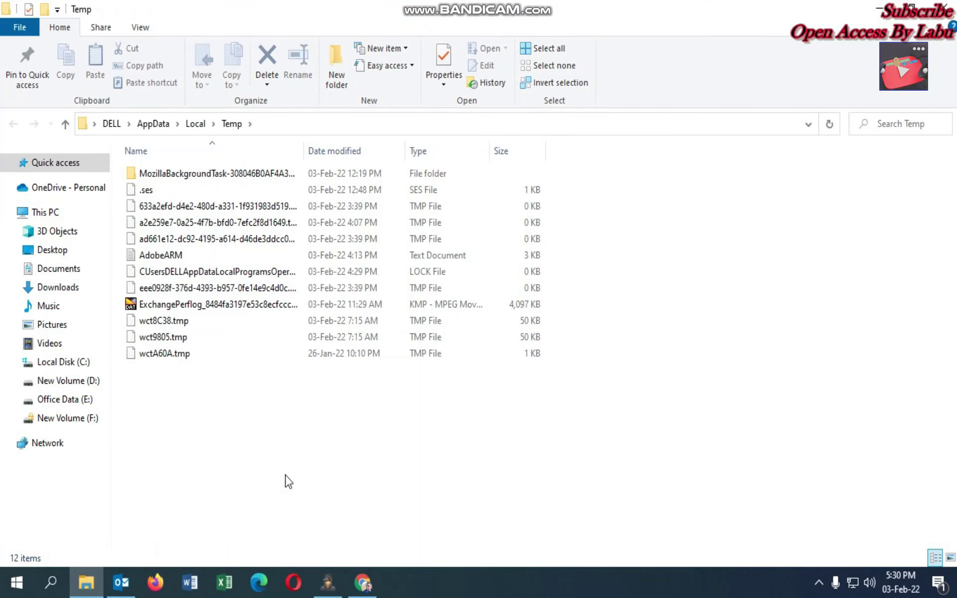
- Delete all items in the user's Temp folder, skipping every file in use, and close its window
key(ctrl+a)
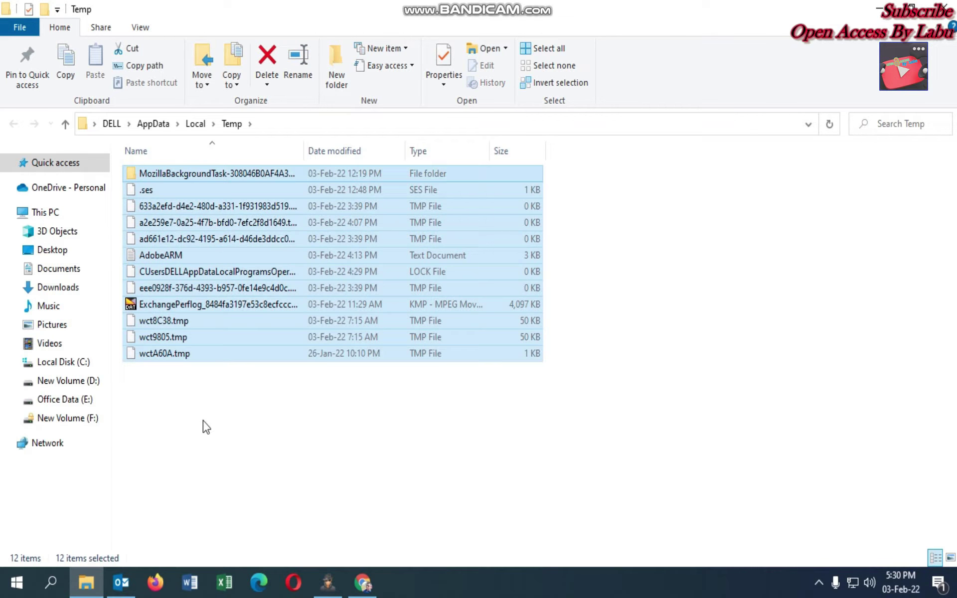
click(272, 60)
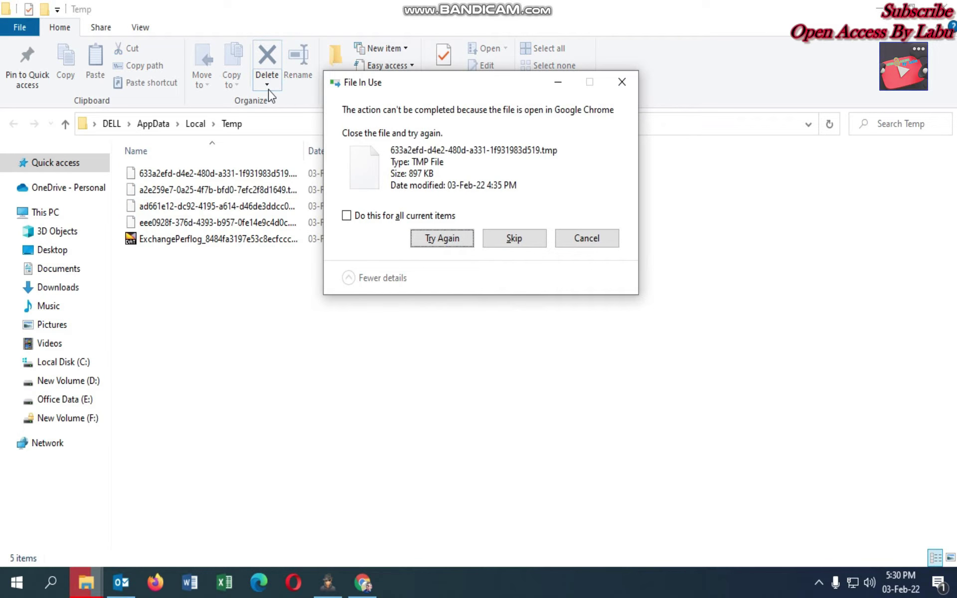
click(387, 215)
click(520, 243)
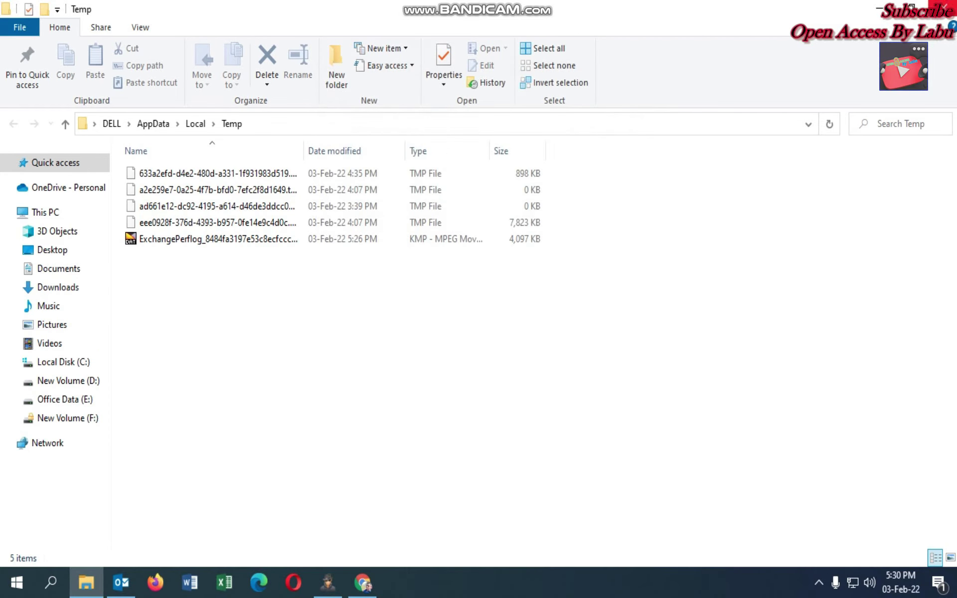
click(944, 7)
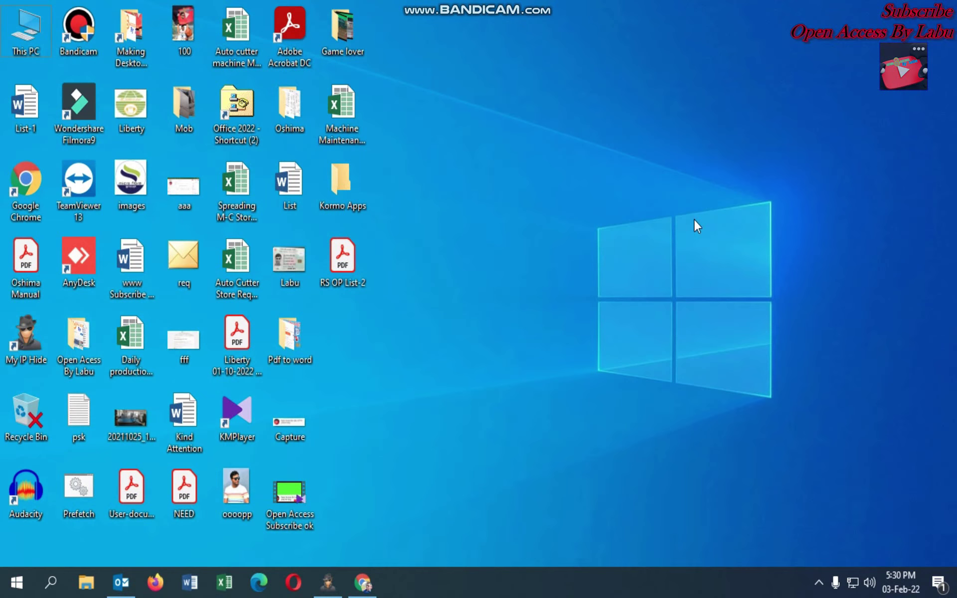
- Open the Recent folder with the Run command recent, check it for leftover items, and close its window
key(super+r)
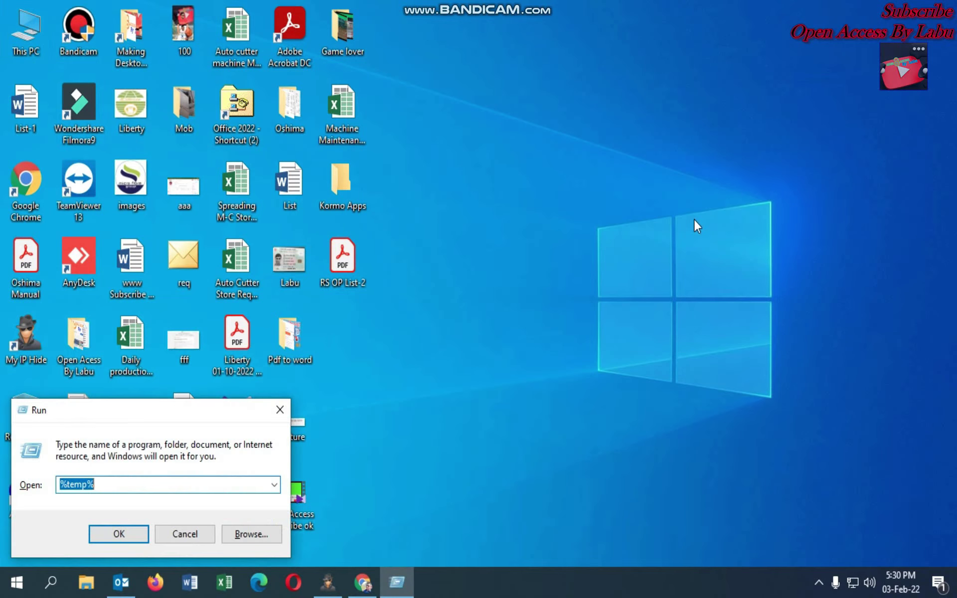
text(recent)
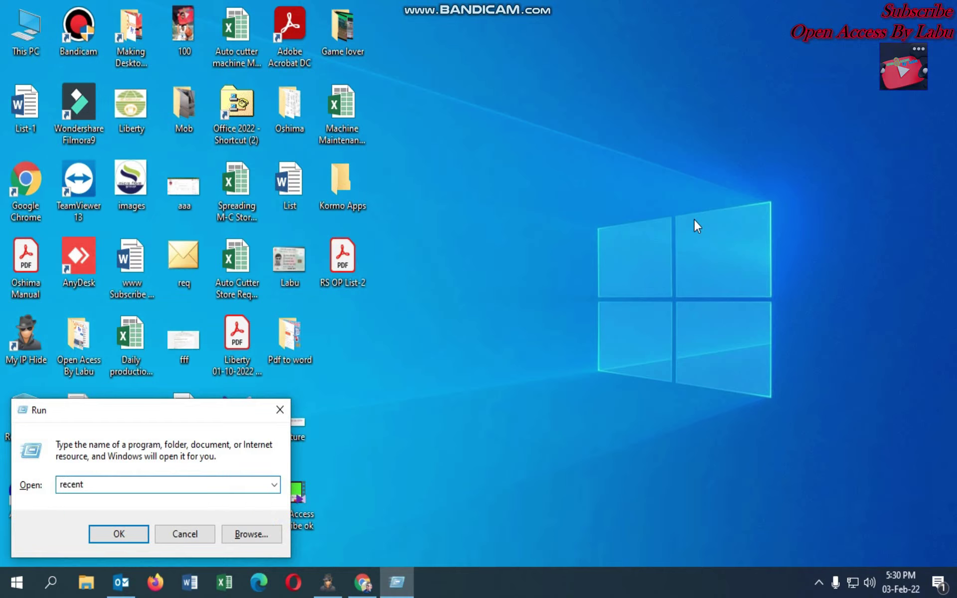
key(Return)
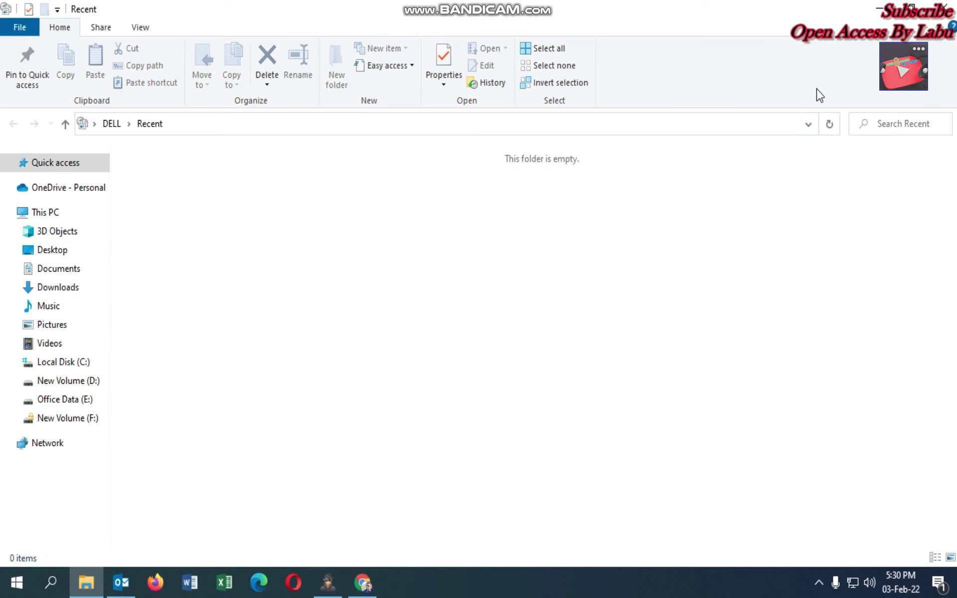
drag(242, 207, 294, 414)
click(565, 323)
click(564, 322)
click(948, 5)
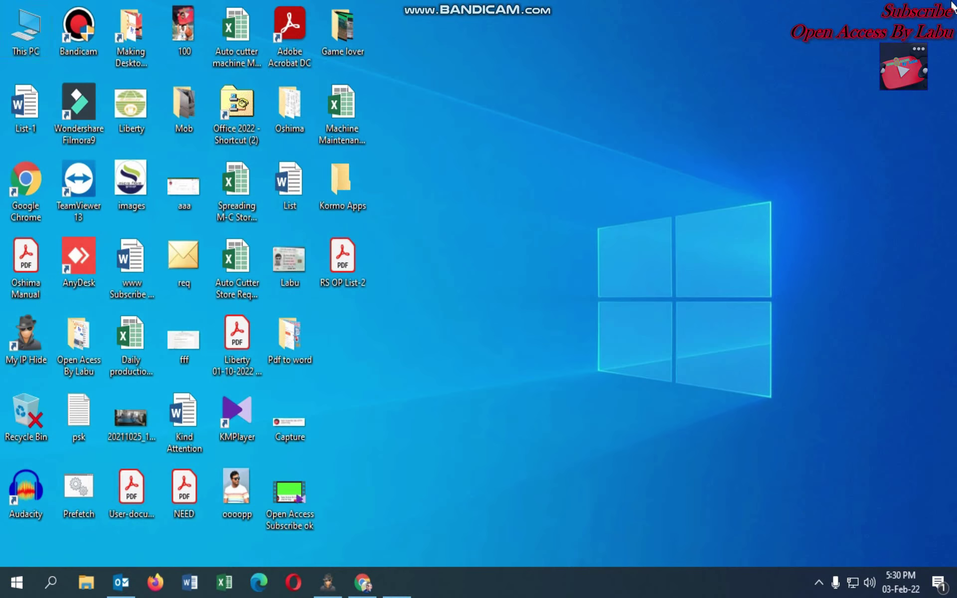
- Open the Windows Prefetch folder with the Run command prefetch
key(super+r)
text(p)
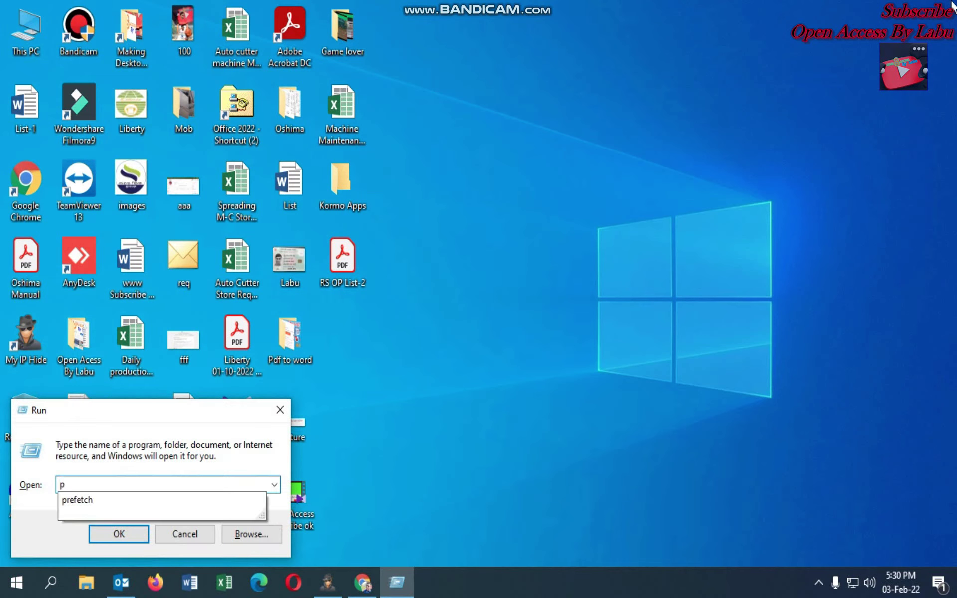
text(refetc)
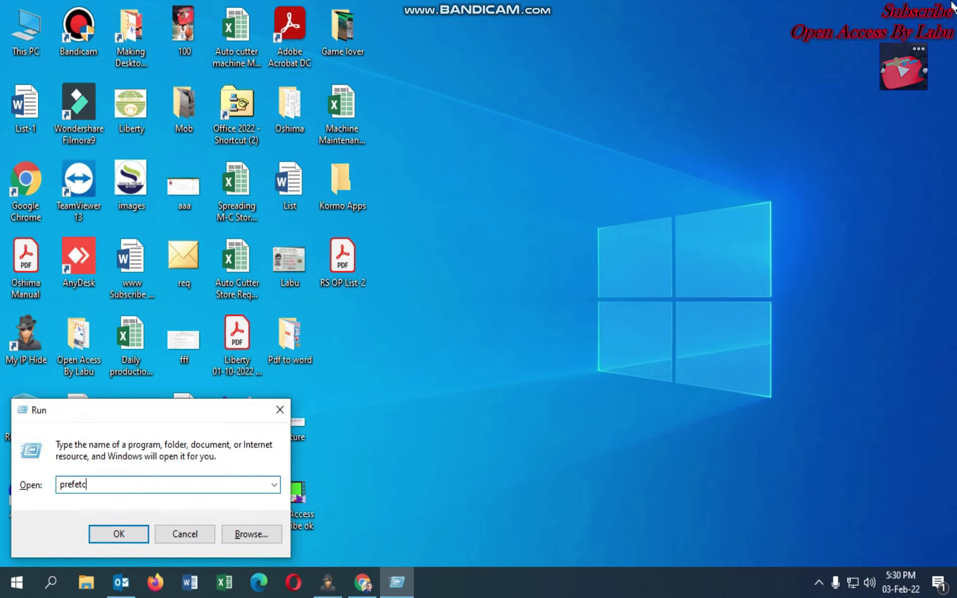
text(h)
click(118, 533)
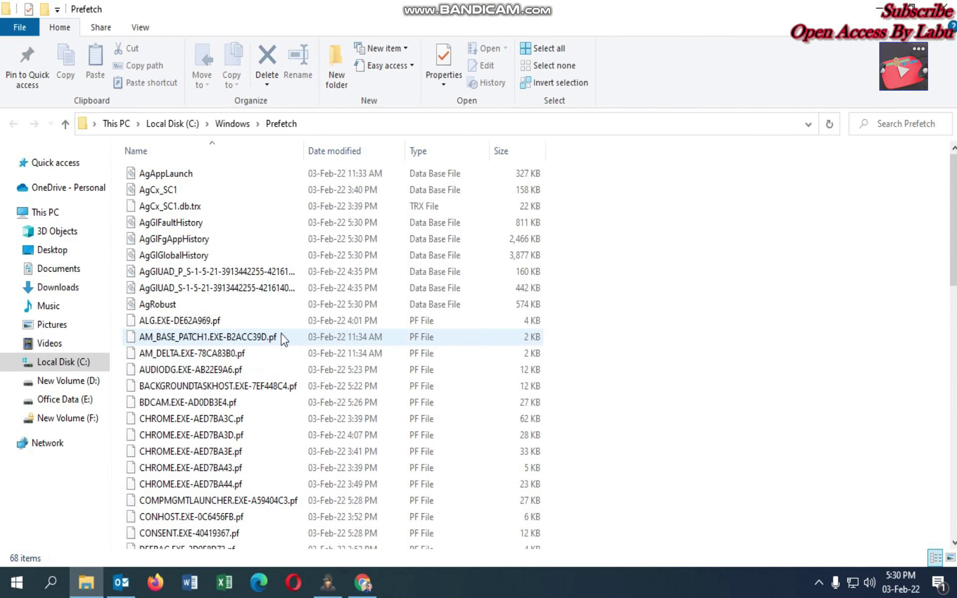
- Delete all files in the Prefetch folder, skipping any in use, and close its window
click(229, 338)
key(ctrl+a)
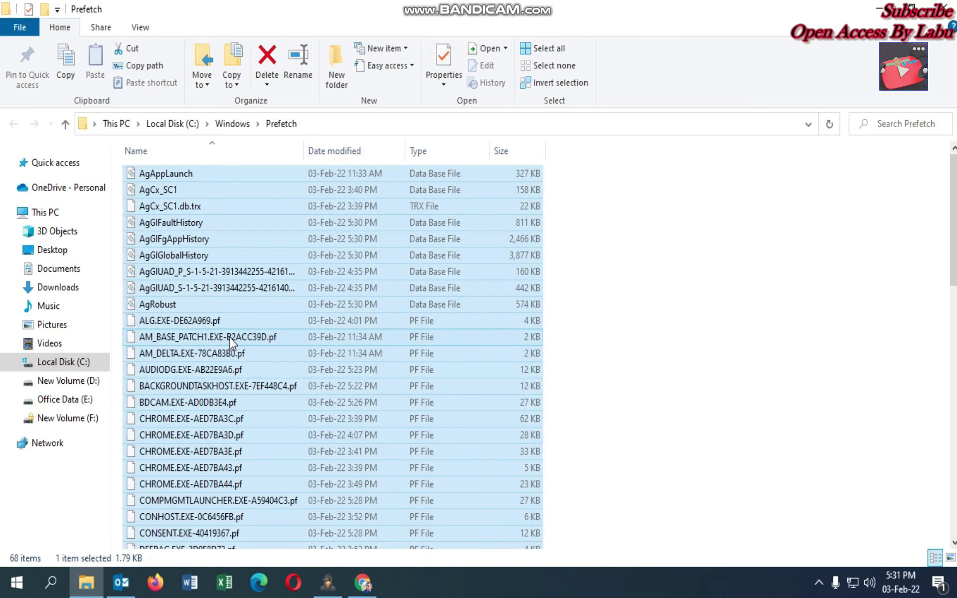
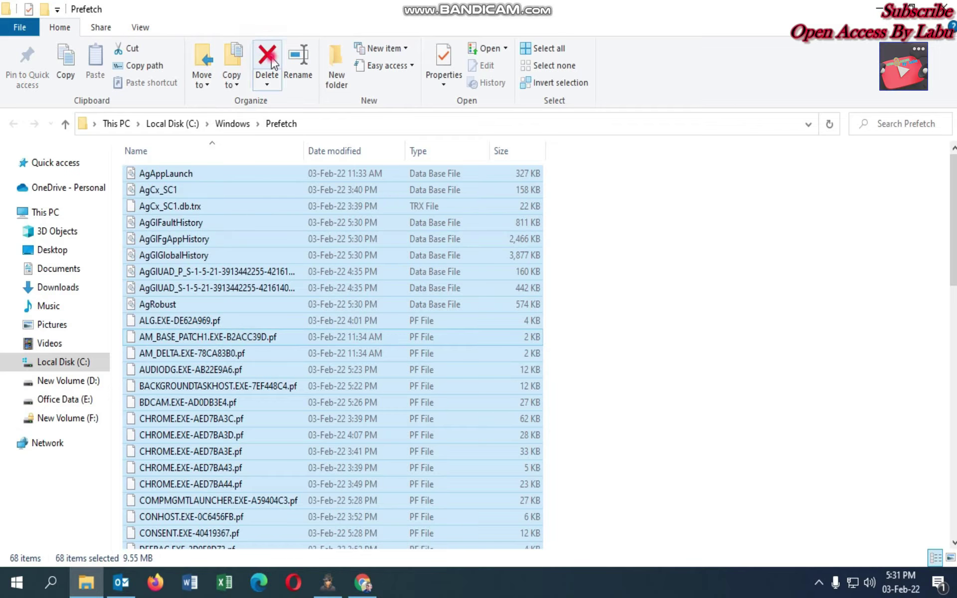
click(271, 60)
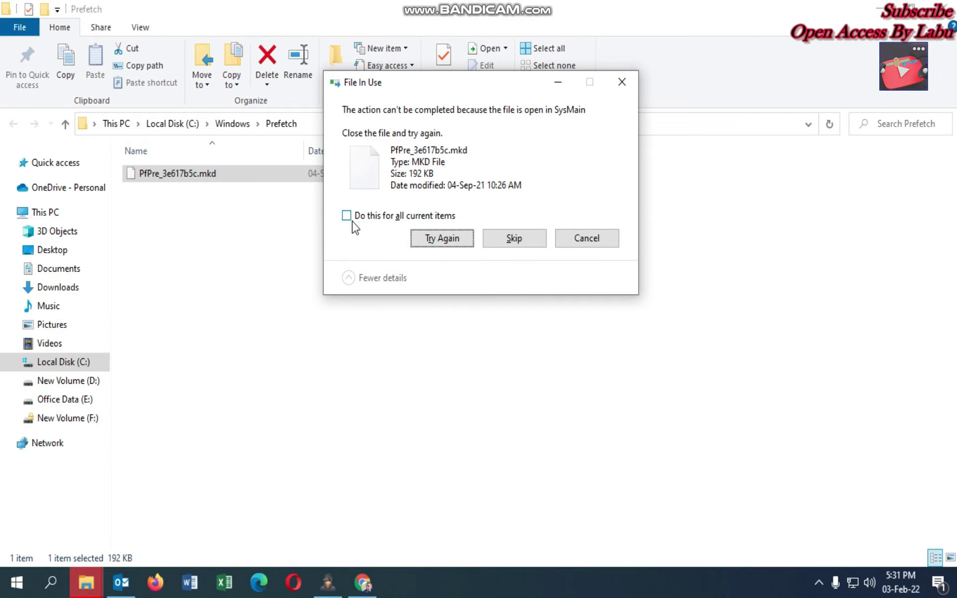
click(411, 218)
click(513, 238)
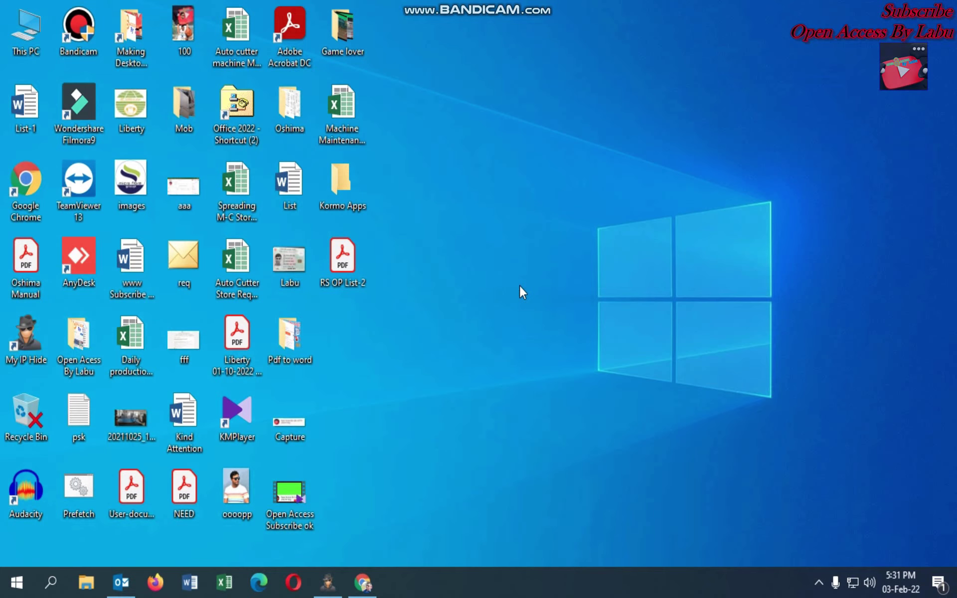
- Find and open Disk Cleanup, and have it scan the C: drive
key(super)
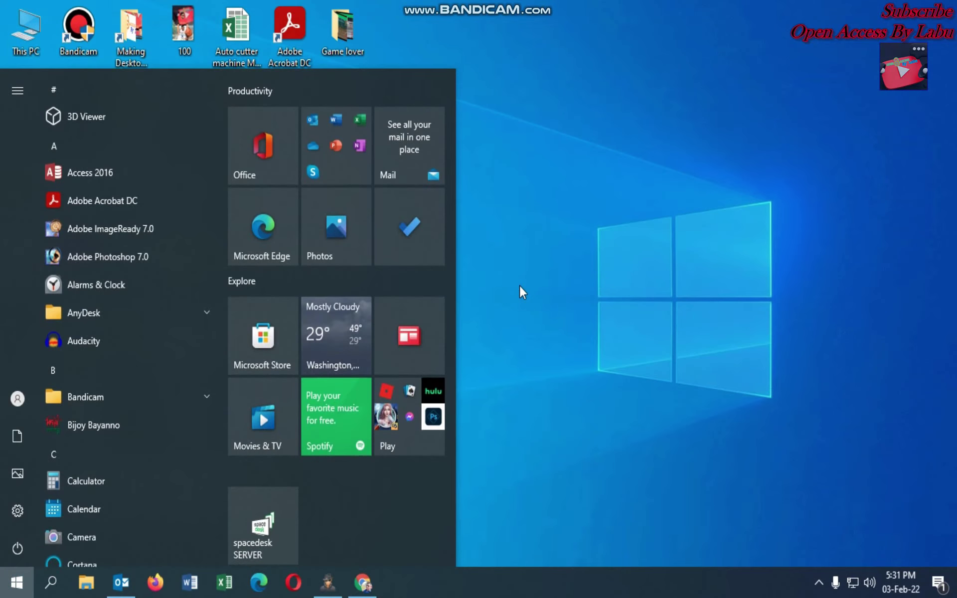
text(di)
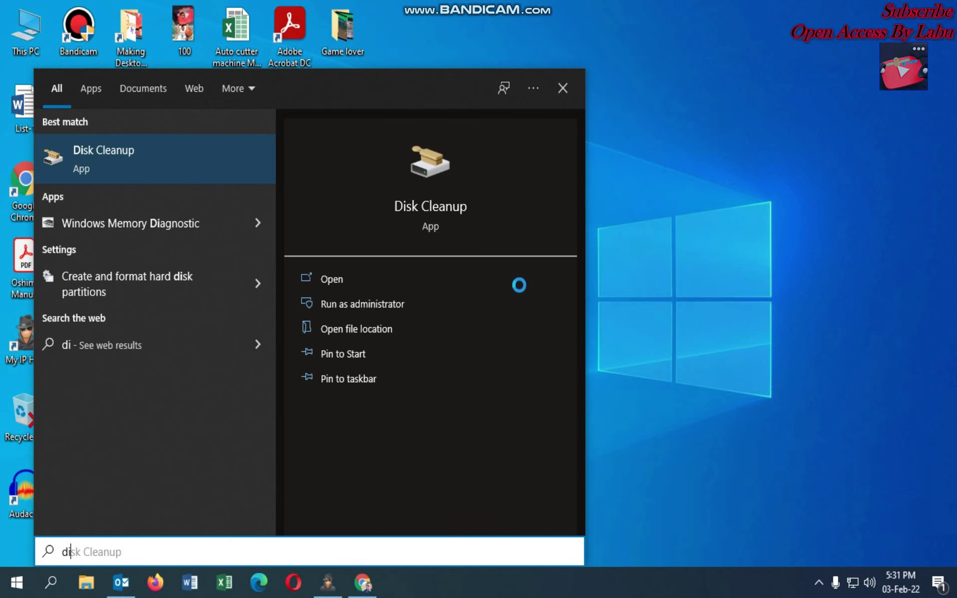
text(sk)
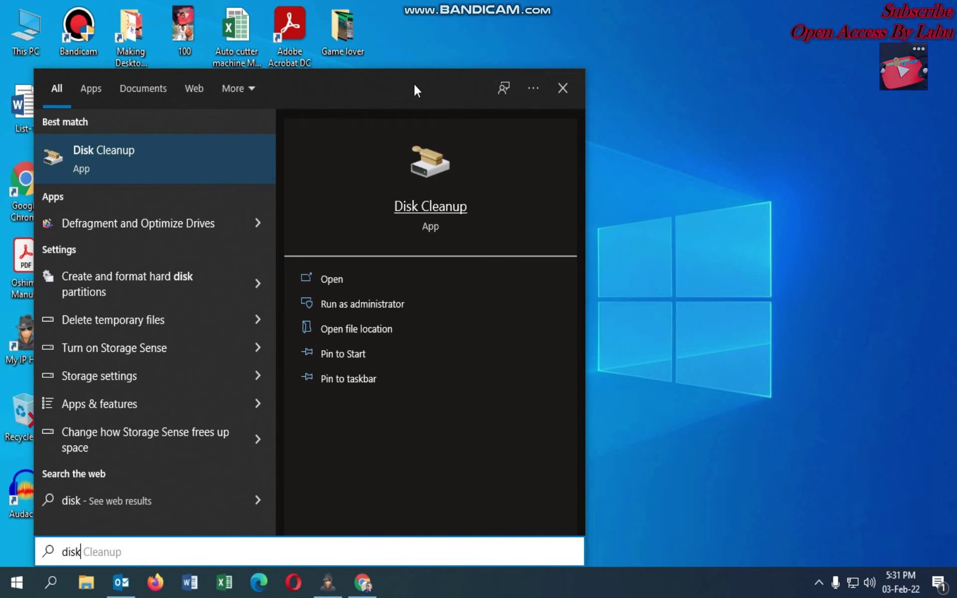
click(142, 155)
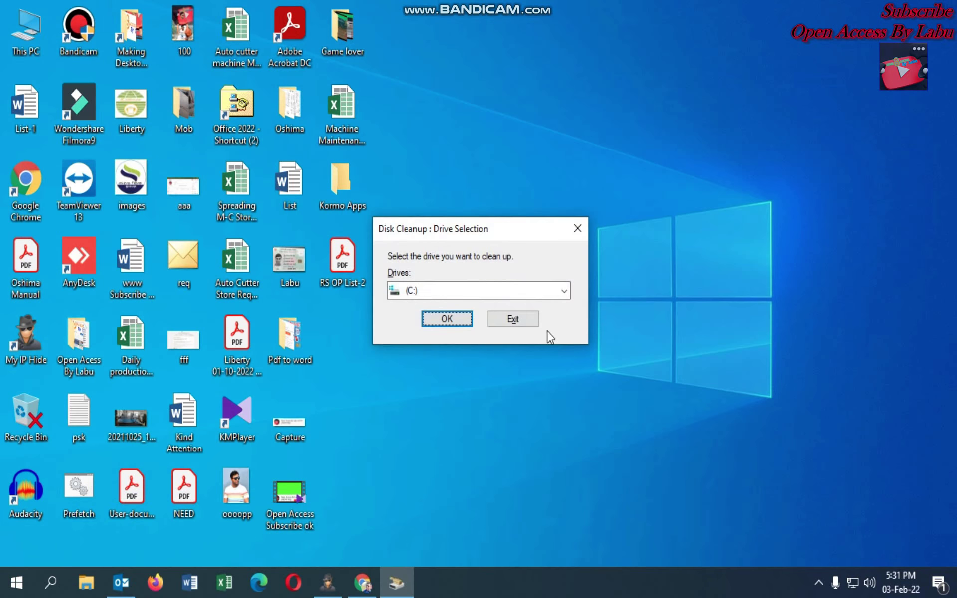
click(468, 292)
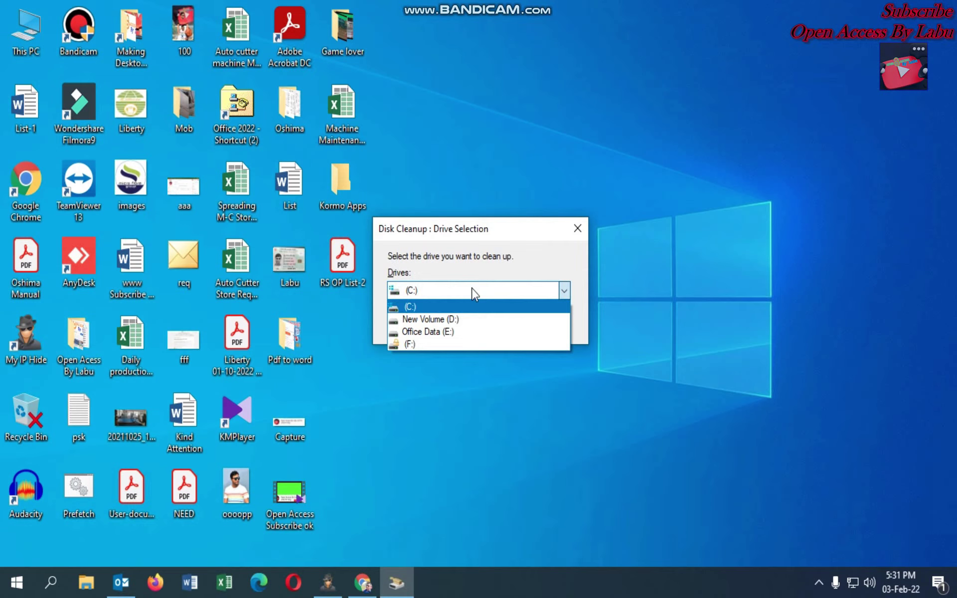
click(509, 260)
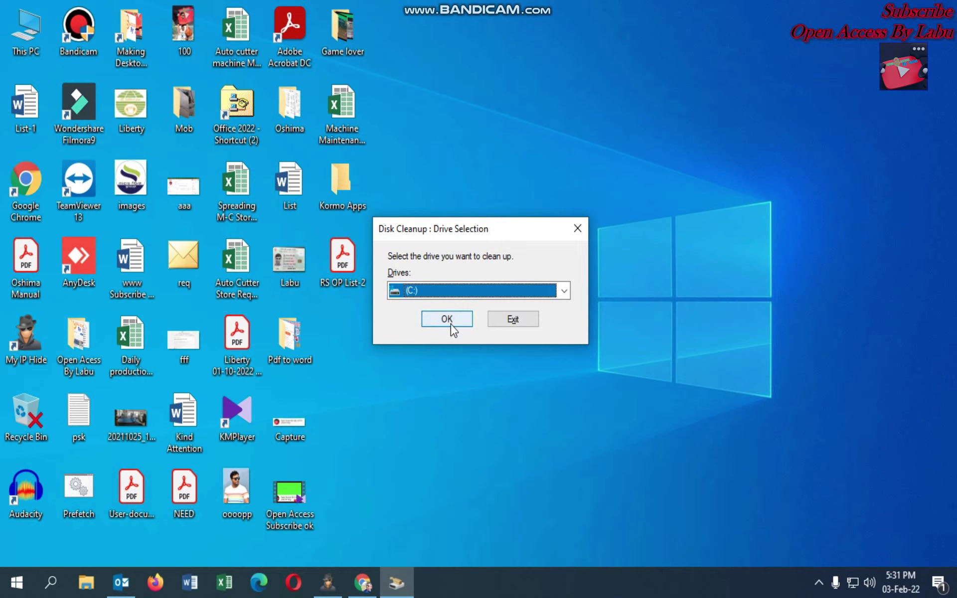
click(449, 321)
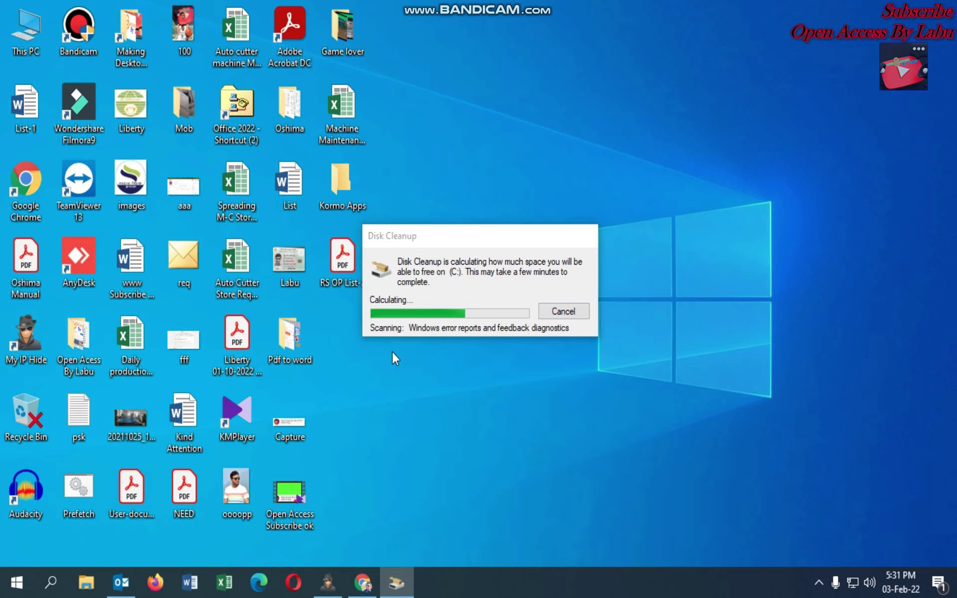
- Also mark DirectX Shader Cache, Delivery Optimization Files, Recycle Bin and Temporary files for cleanup, and permanently delete all marked files
click(153, 46)
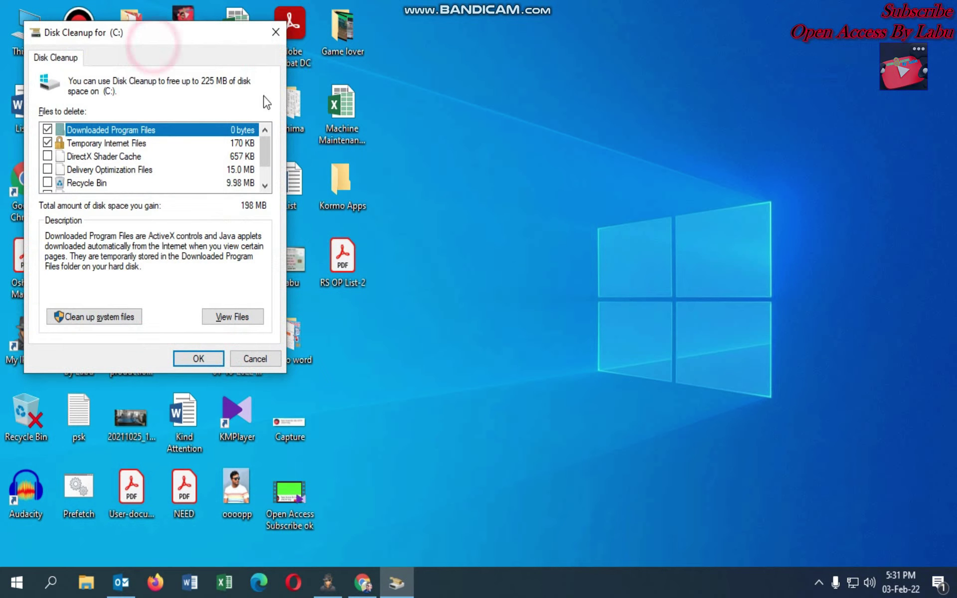
click(47, 156)
click(48, 170)
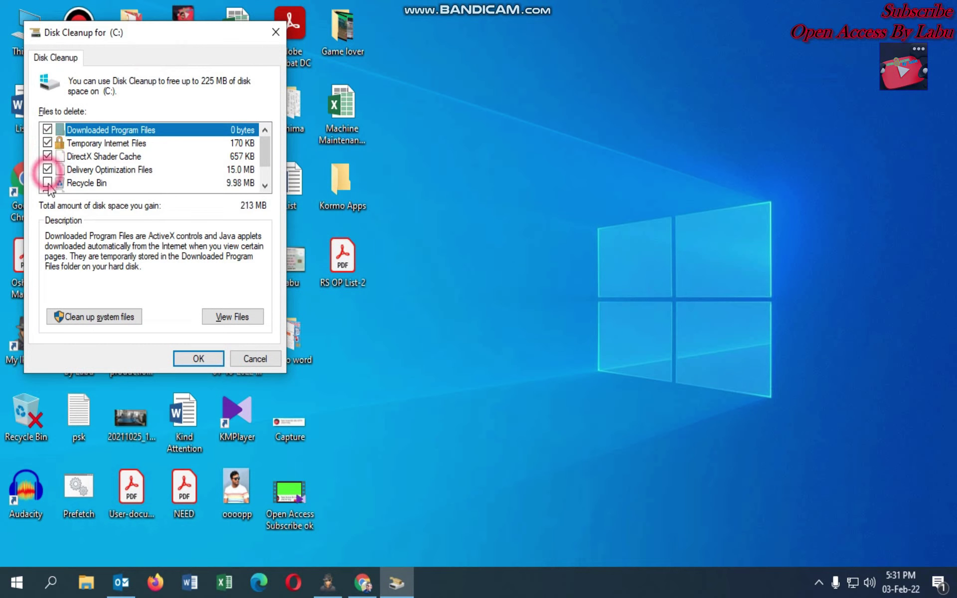
click(48, 182)
scroll(48, 177, down, 1)
click(47, 170)
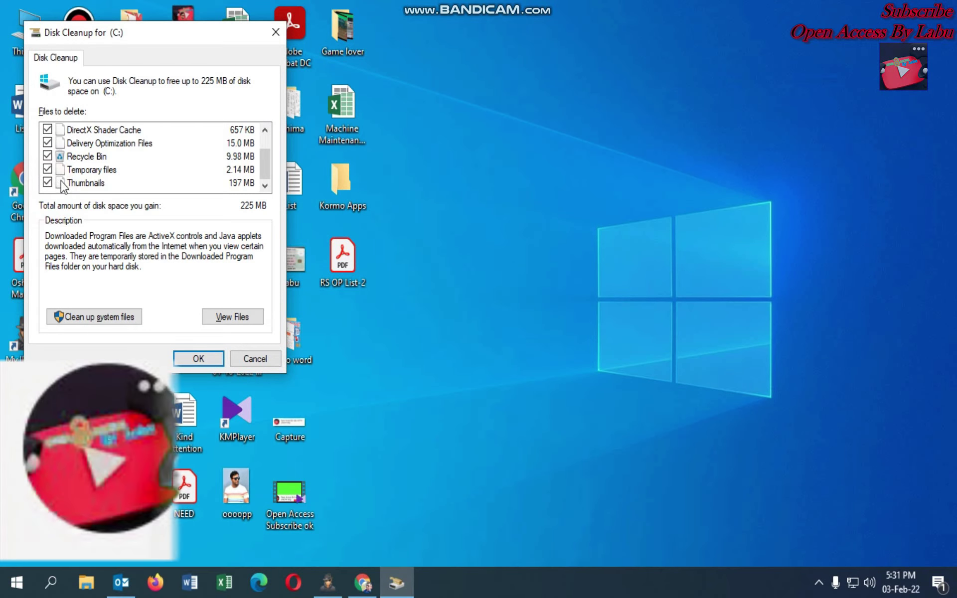
scroll(50, 177, up, 1)
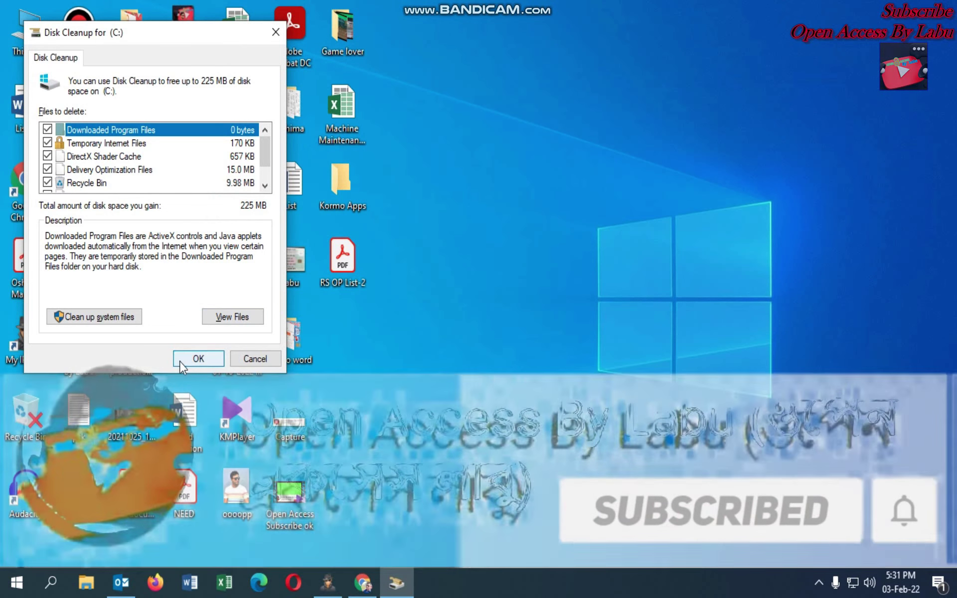
click(192, 358)
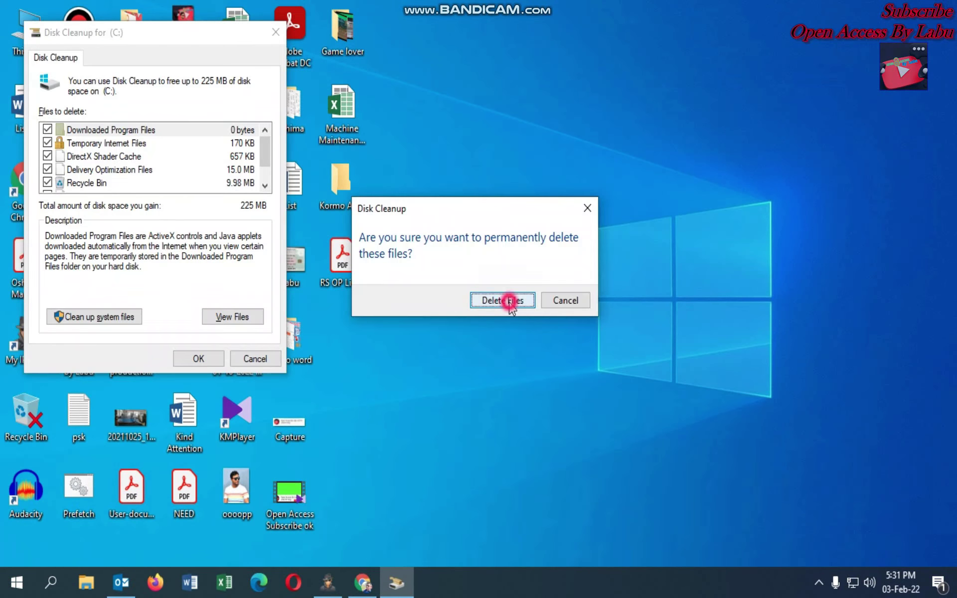
click(503, 300)
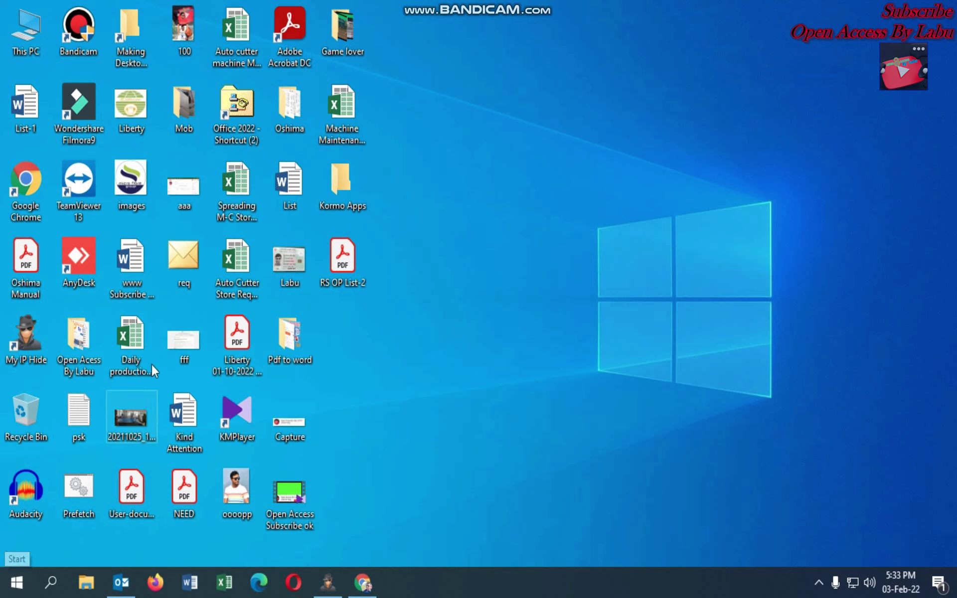
- Open the Apps & features page in Windows Settings to review the installed apps
click(13, 593)
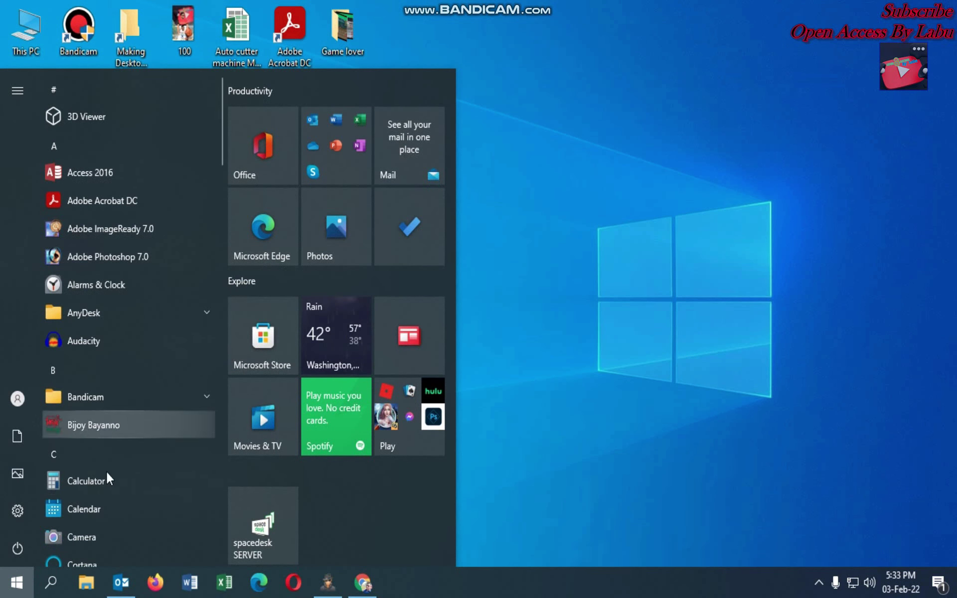
mouse_move(22, 515)
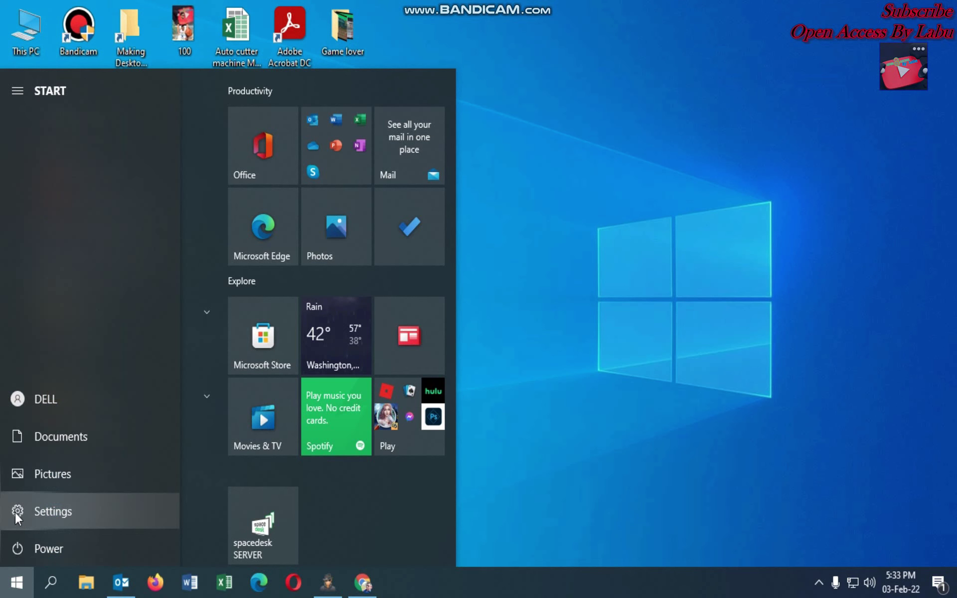
click(64, 515)
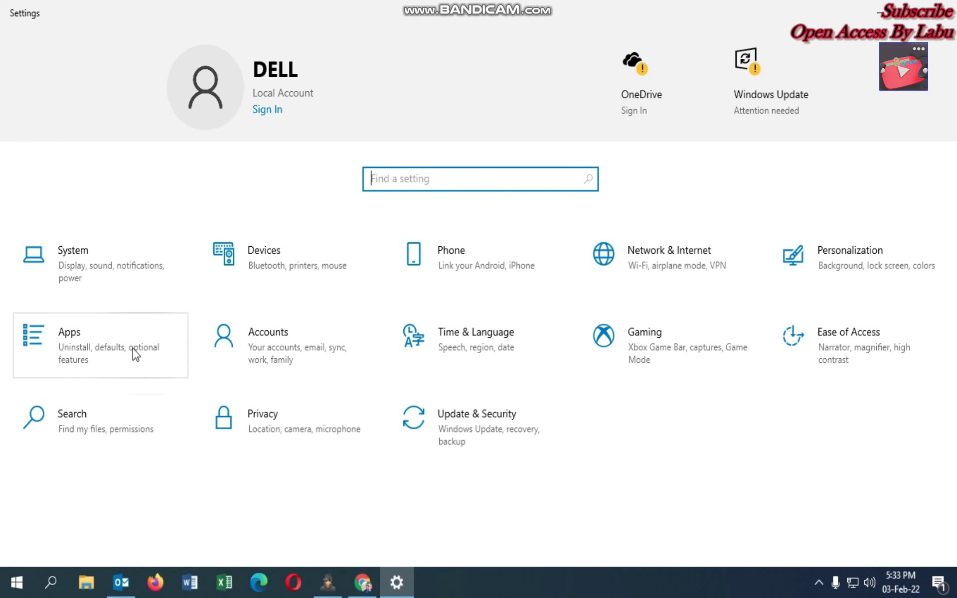
click(92, 351)
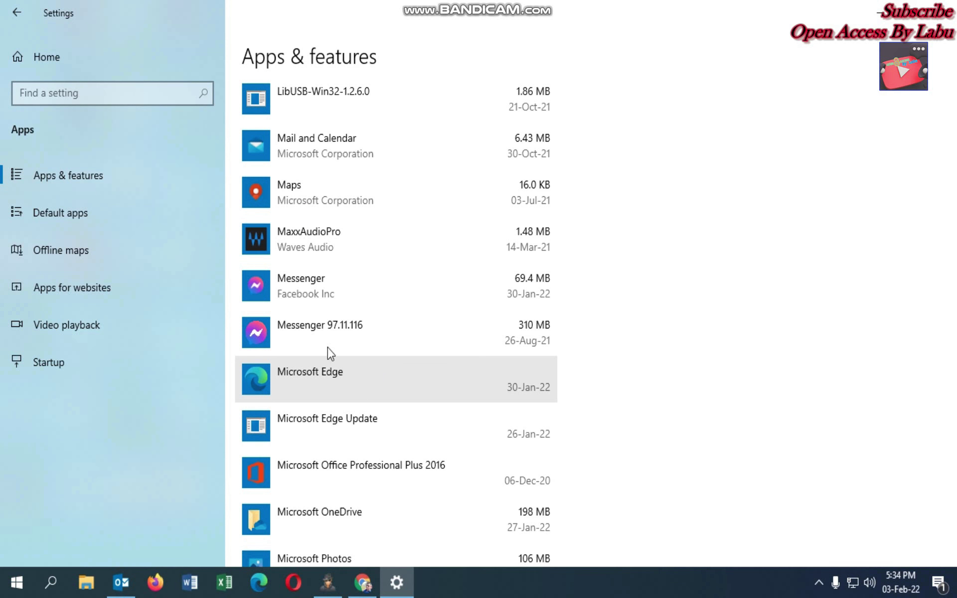
- Uninstall the desktop app Messenger 97.11.116 and confirm its removal
click(356, 333)
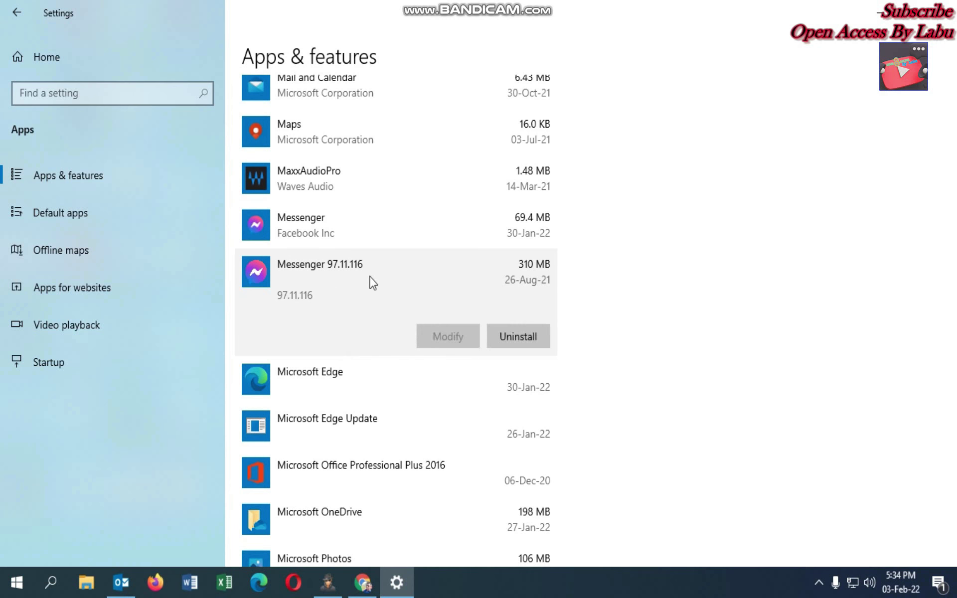
click(519, 334)
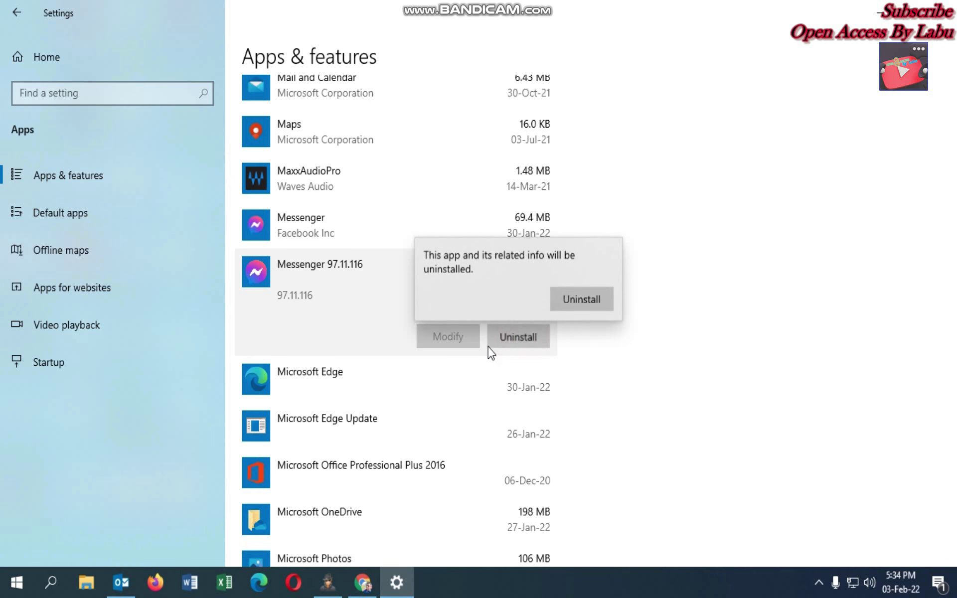
click(588, 300)
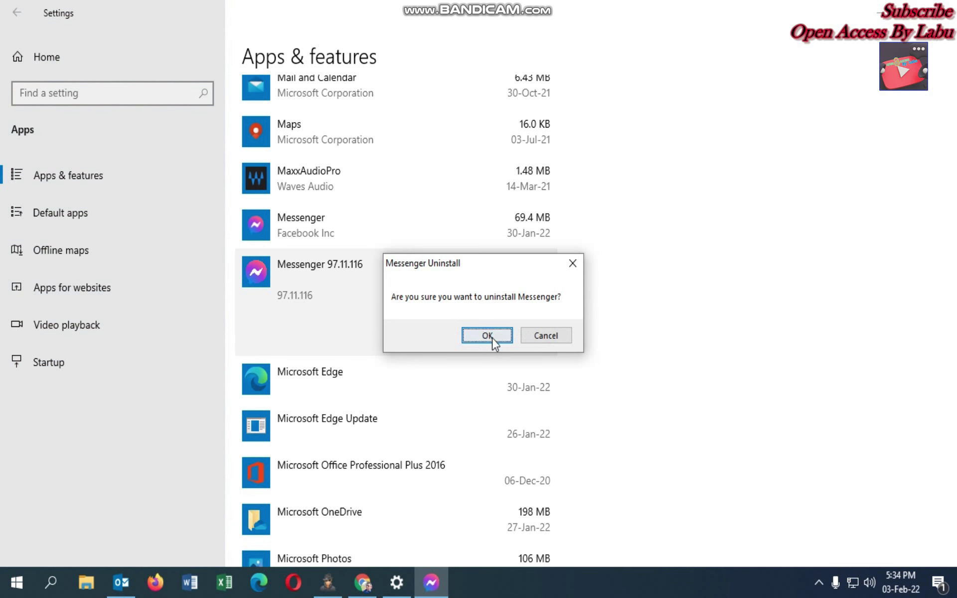
click(491, 337)
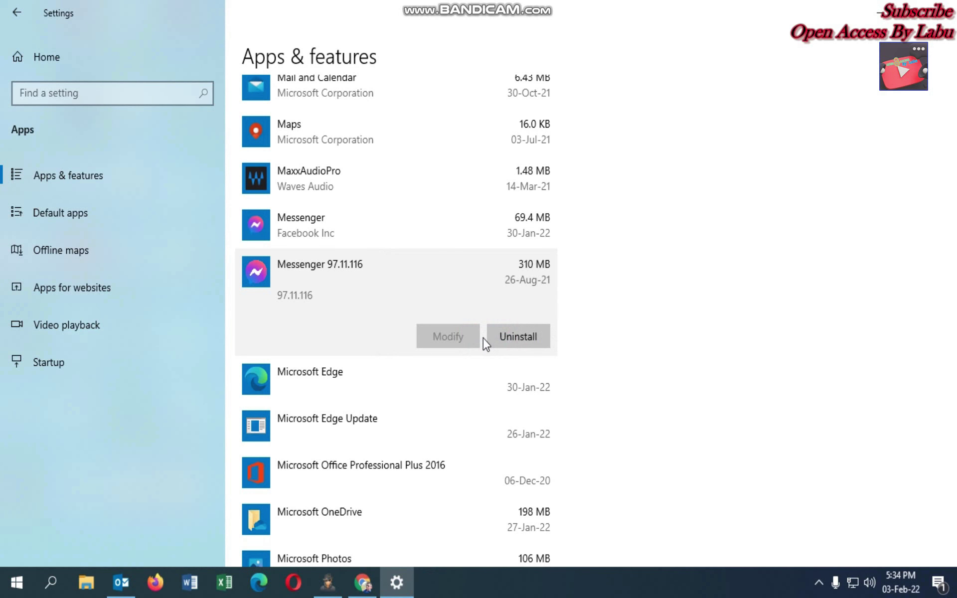
click(11, 591)
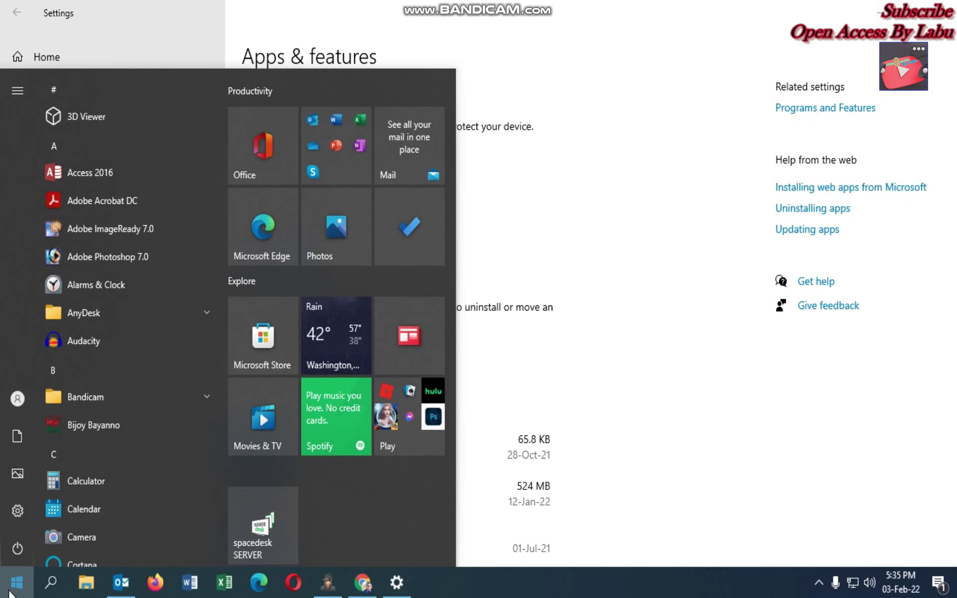
click(632, 345)
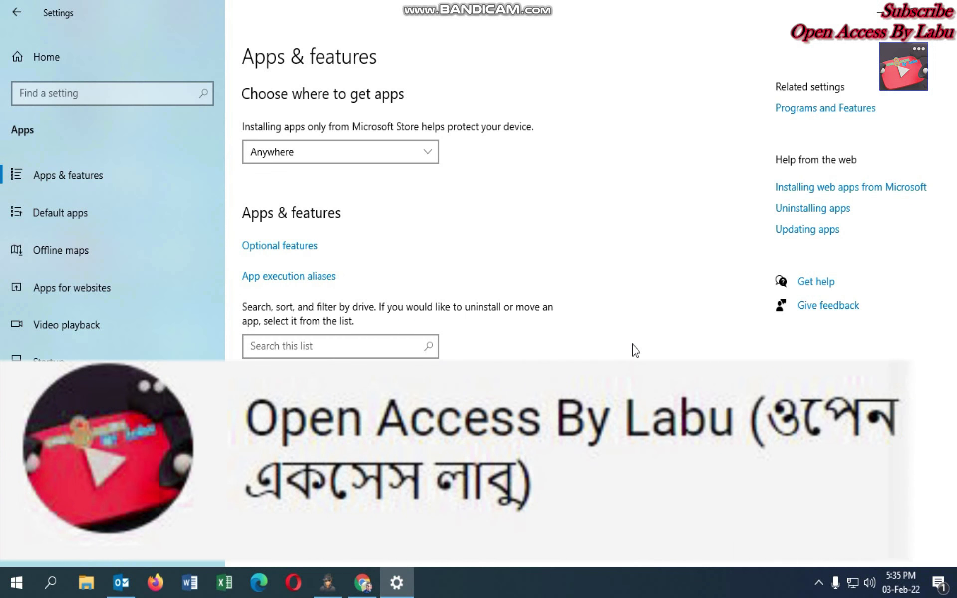